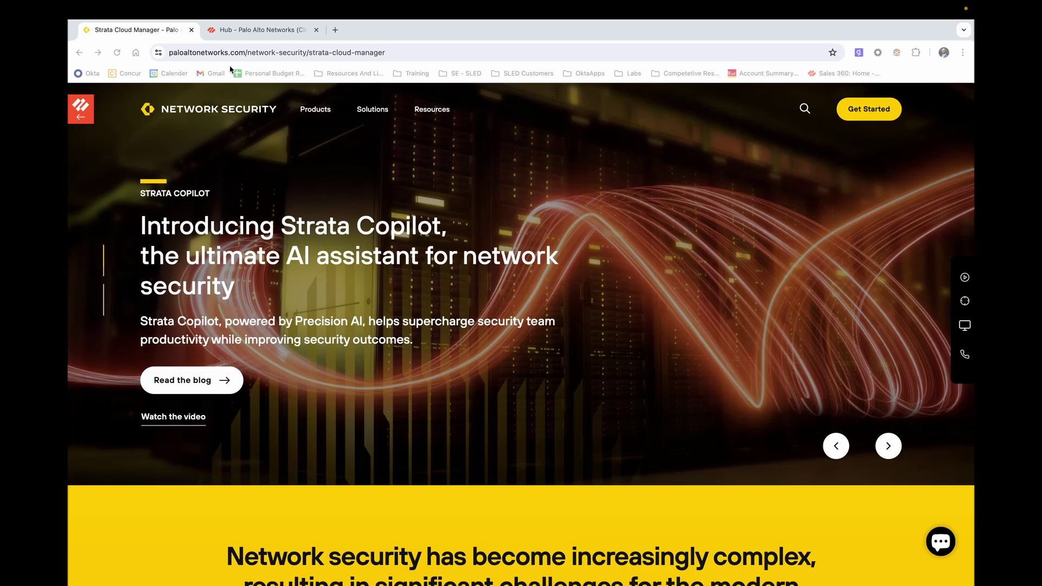
- From the Hub apps page, launch Strata Cloud Manager into its Command Center summary
click(271, 33)
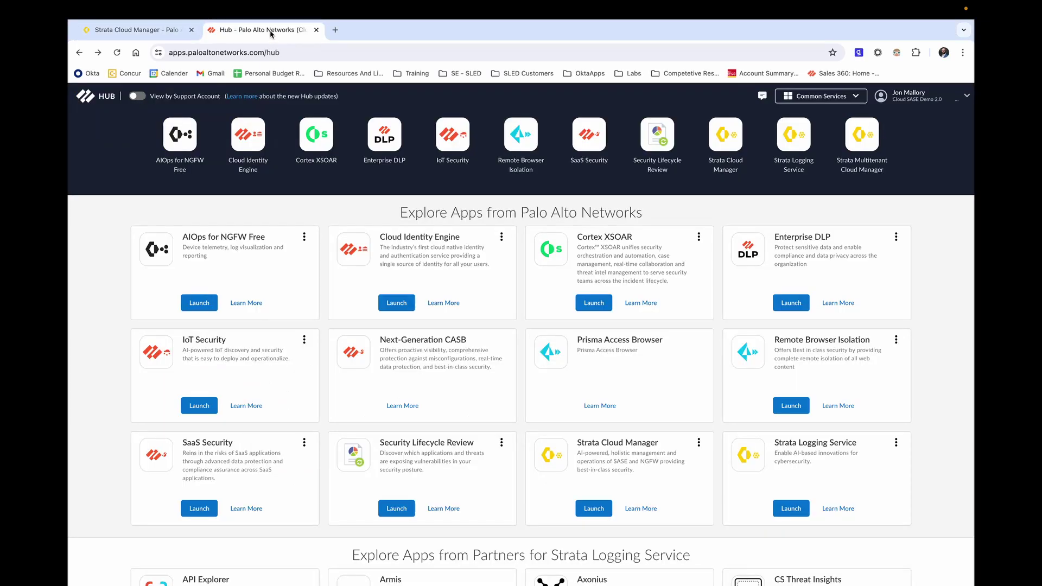
click(282, 53)
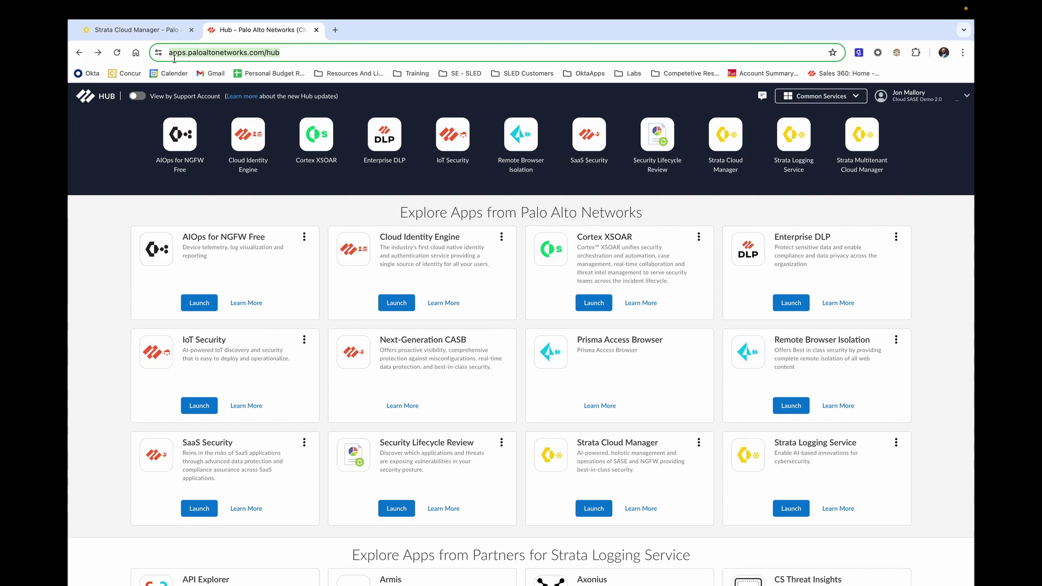
click(115, 159)
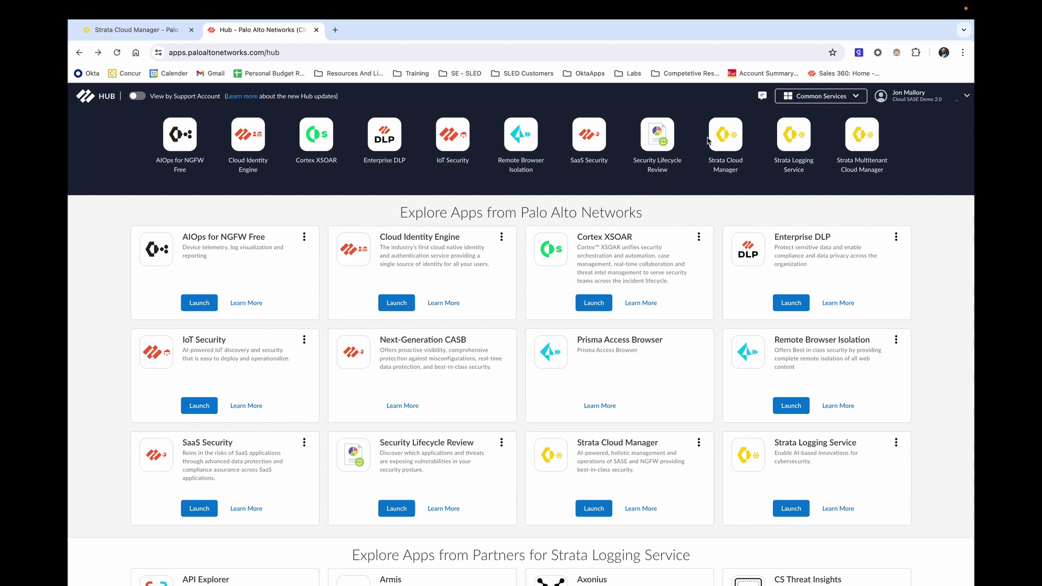
click(728, 138)
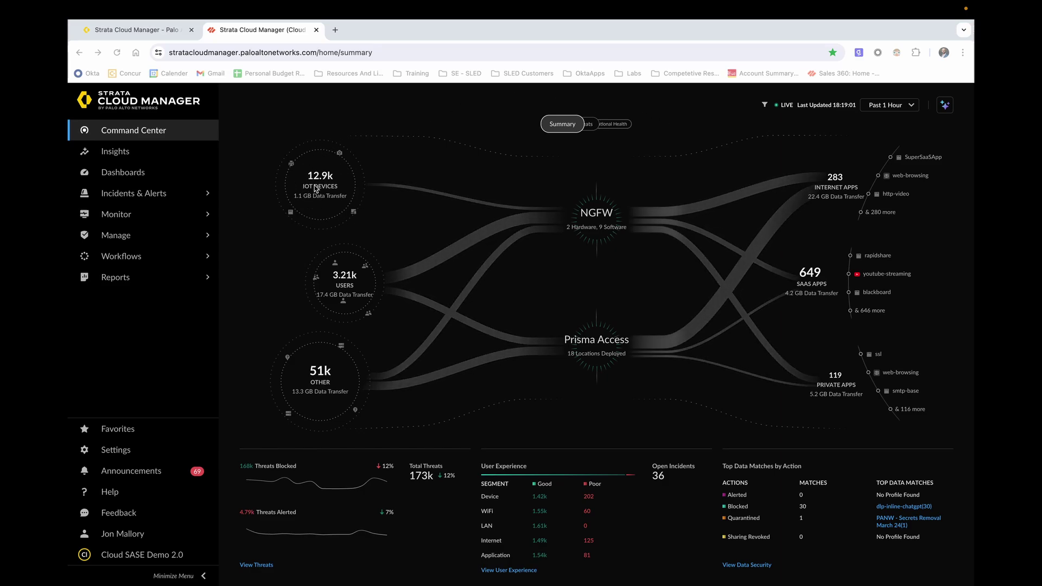
- Filter the Command Center map to the Other group, showing 31k internal and 20k external hosts
mouse_move(399, 193)
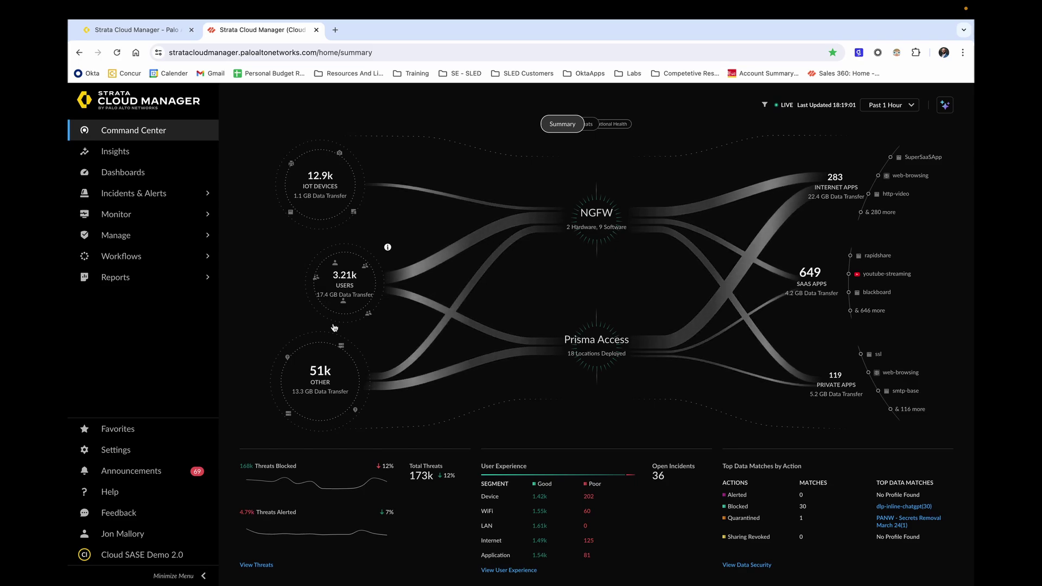
click(315, 388)
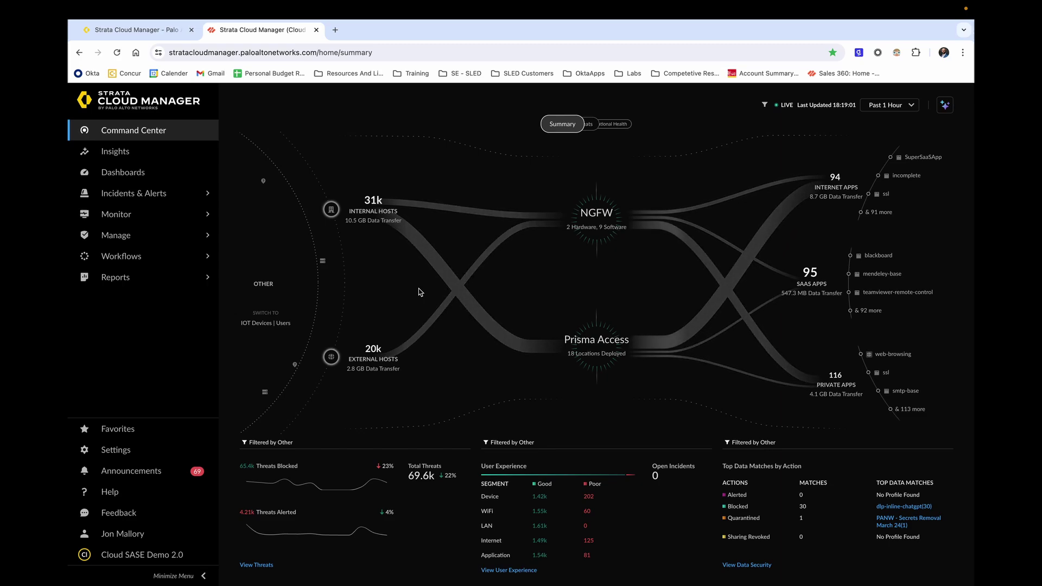
- Remove the Other filter to show 283 internet, 649 SaaS and 119 private apps
click(266, 393)
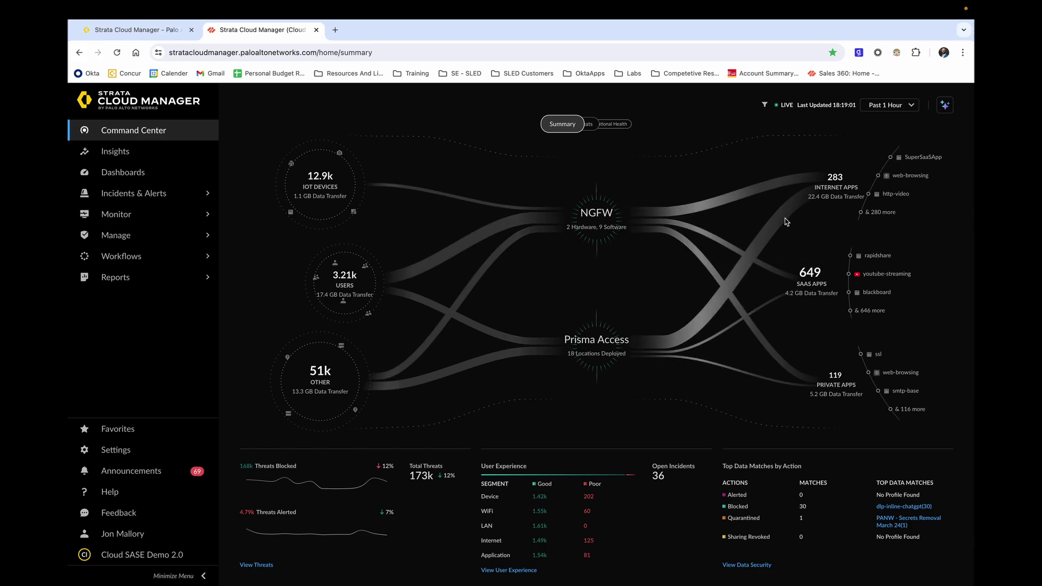
mouse_move(784, 221)
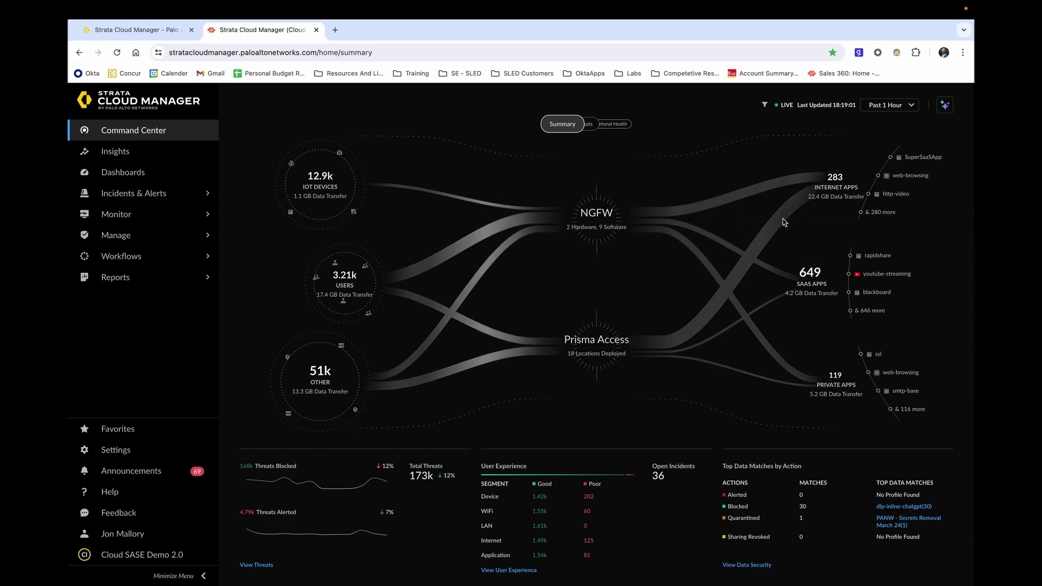
mouse_move(738, 197)
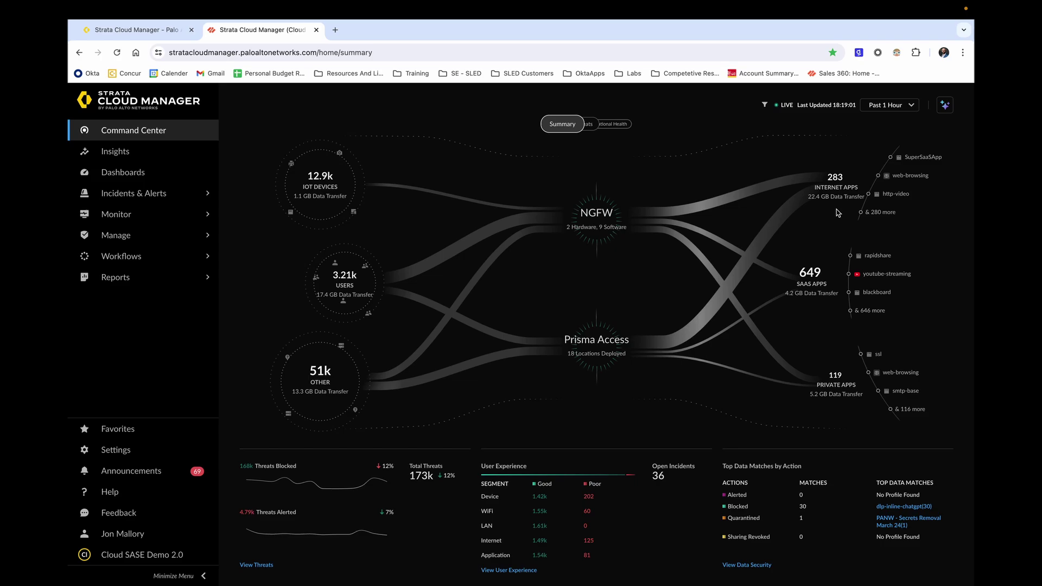
- Focus the traffic map on Internet Apps and show the Past 1 Hour time-range choices
click(847, 192)
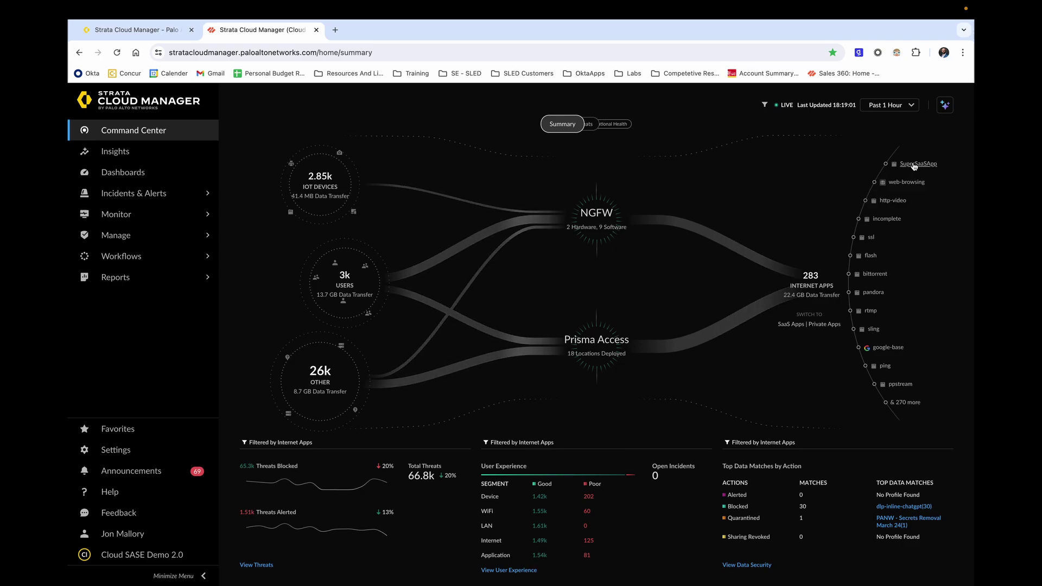
mouse_move(897, 188)
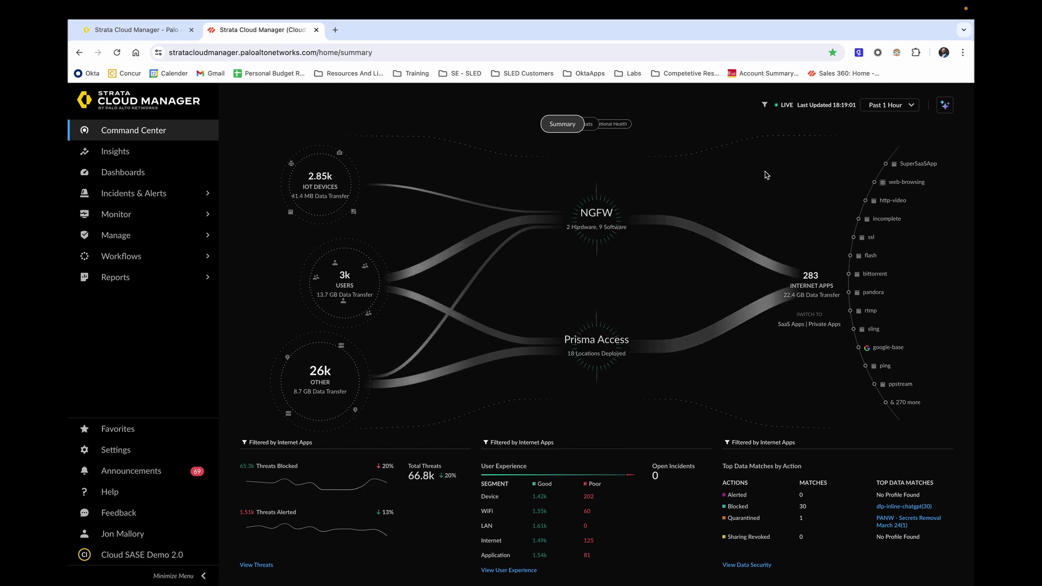
click(895, 108)
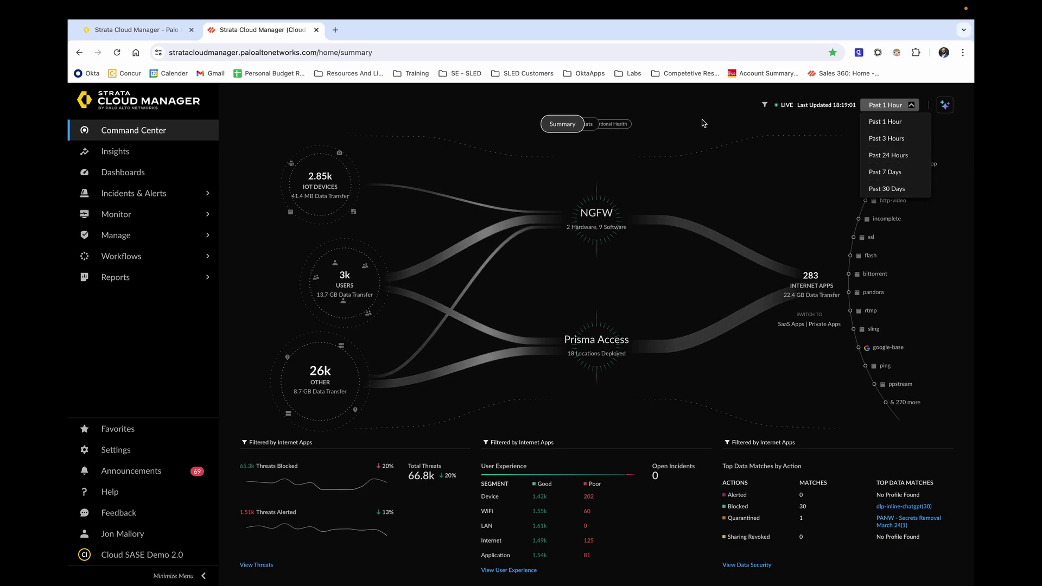
- Close the time-range list leaving Past 1 Hour and check the Threats Blocked sparkline
click(646, 173)
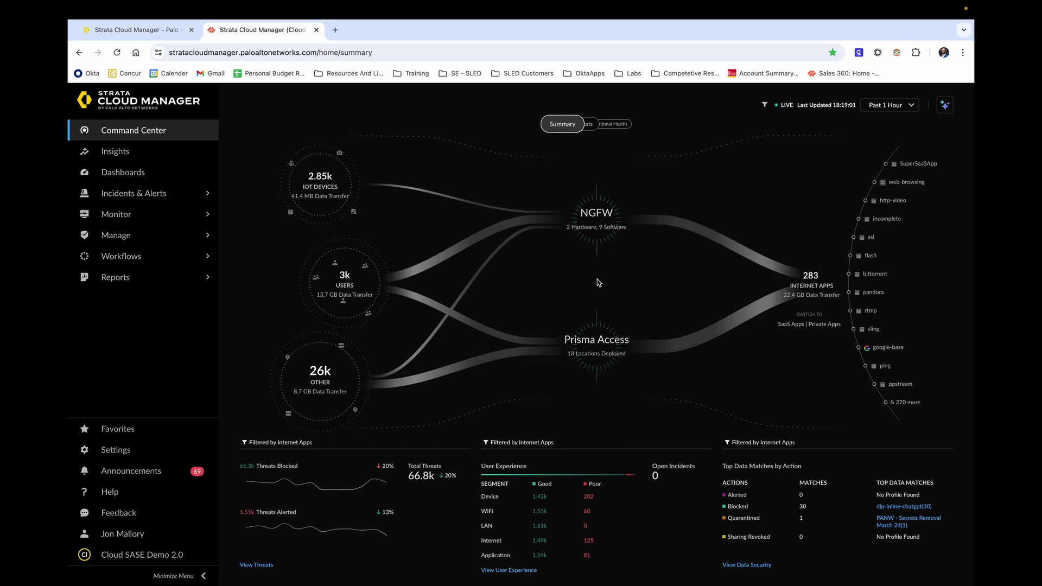
mouse_move(361, 489)
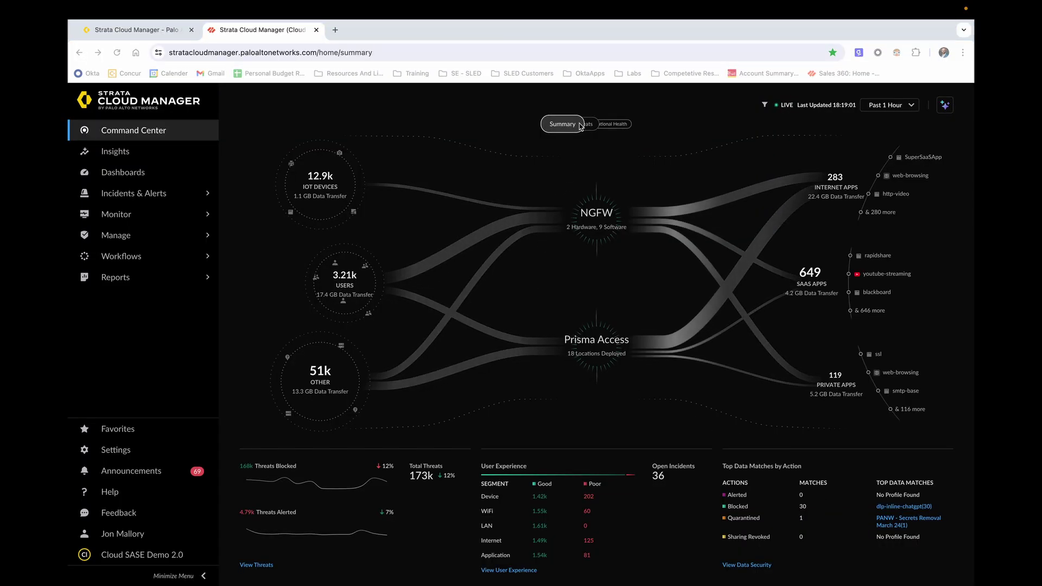
- Show the Threats view, drill into Threat Prevention, then clear it to see all 152k threats
click(552, 125)
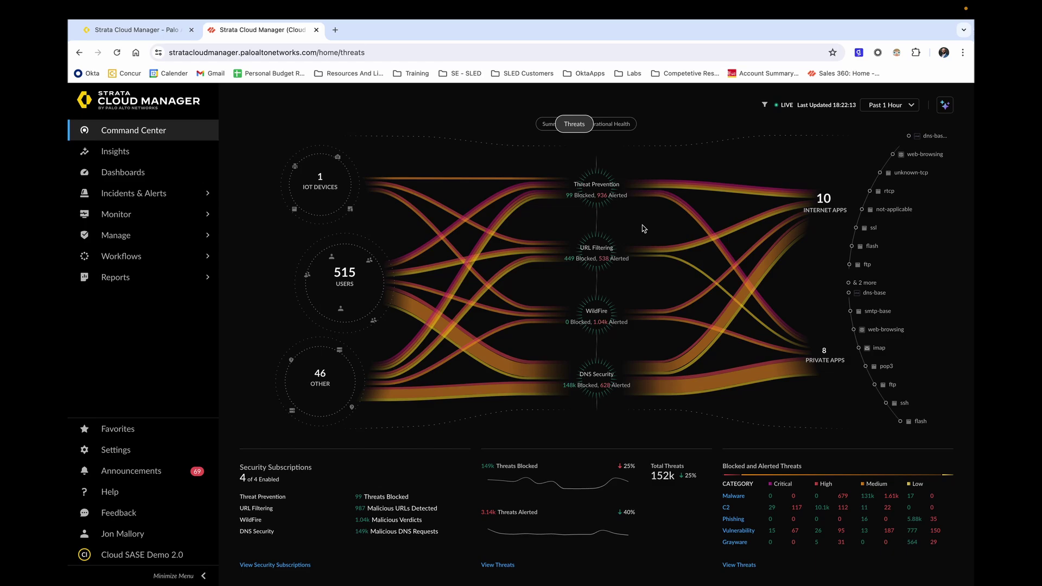
click(602, 188)
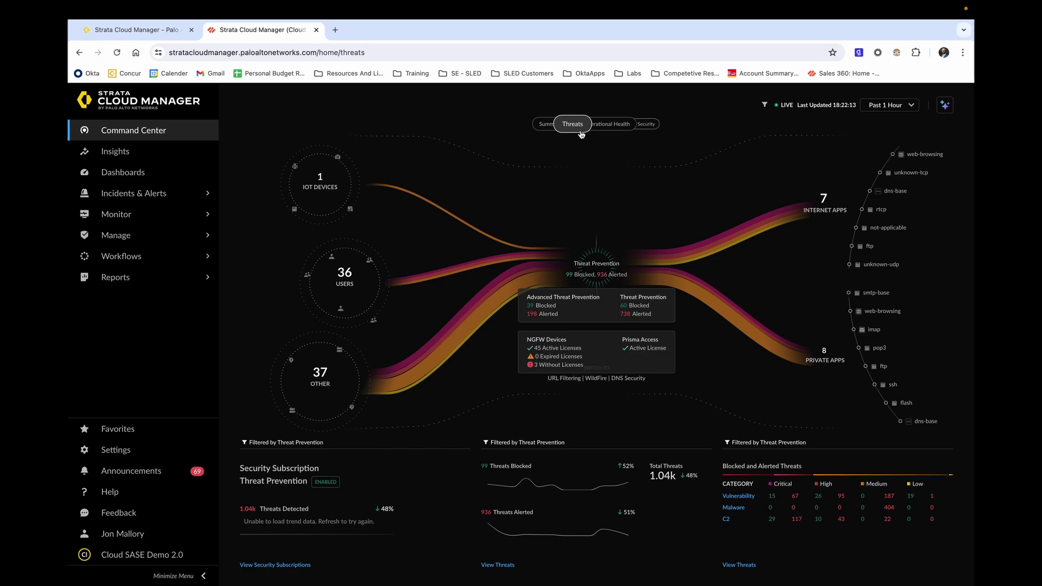
click(548, 126)
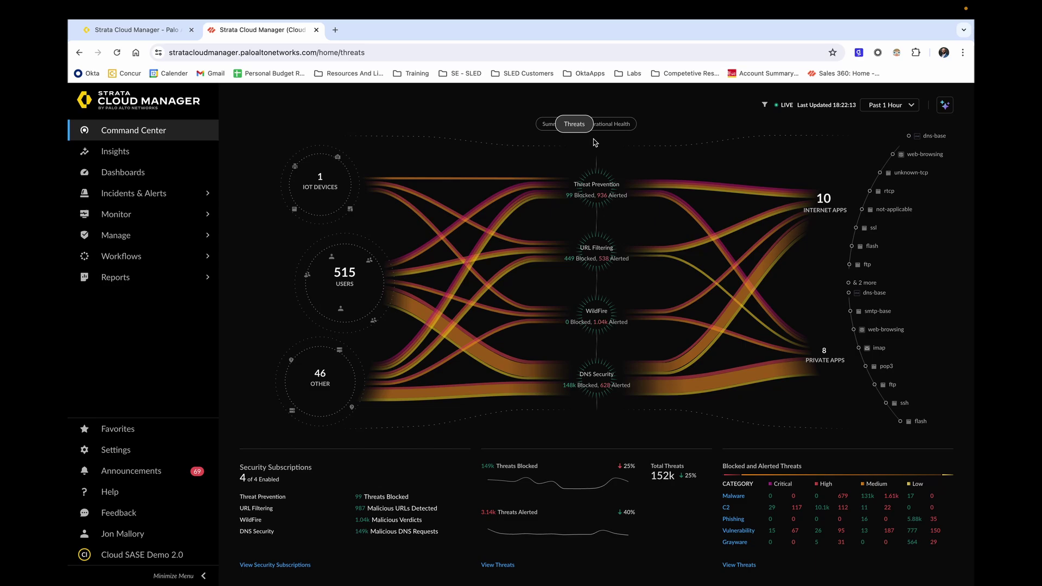
- Ask Strata Copilot 'How many C2 attacks were seen this week?' and get its answer of 0
click(945, 105)
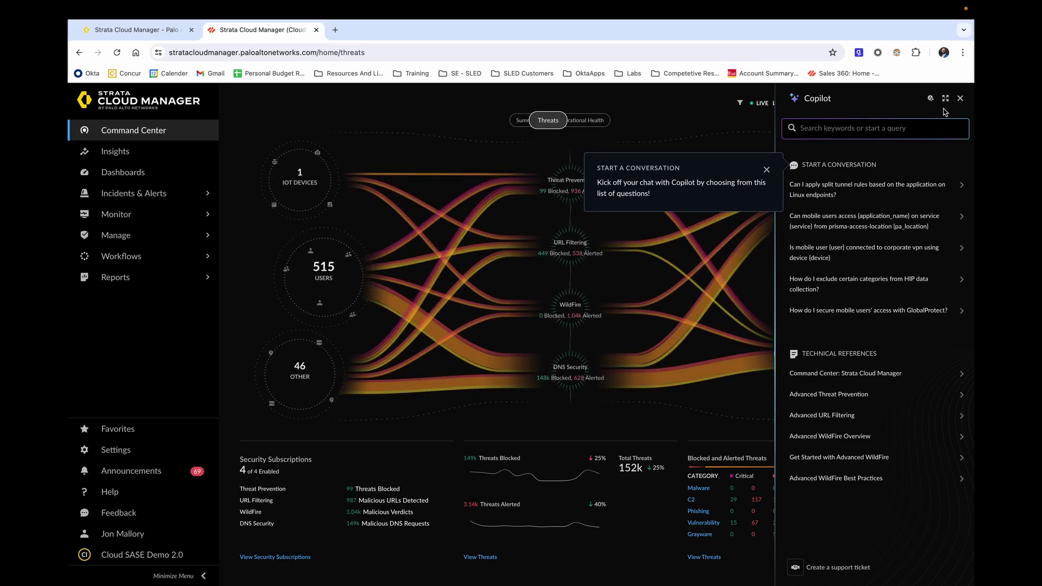
click(908, 132)
click(767, 171)
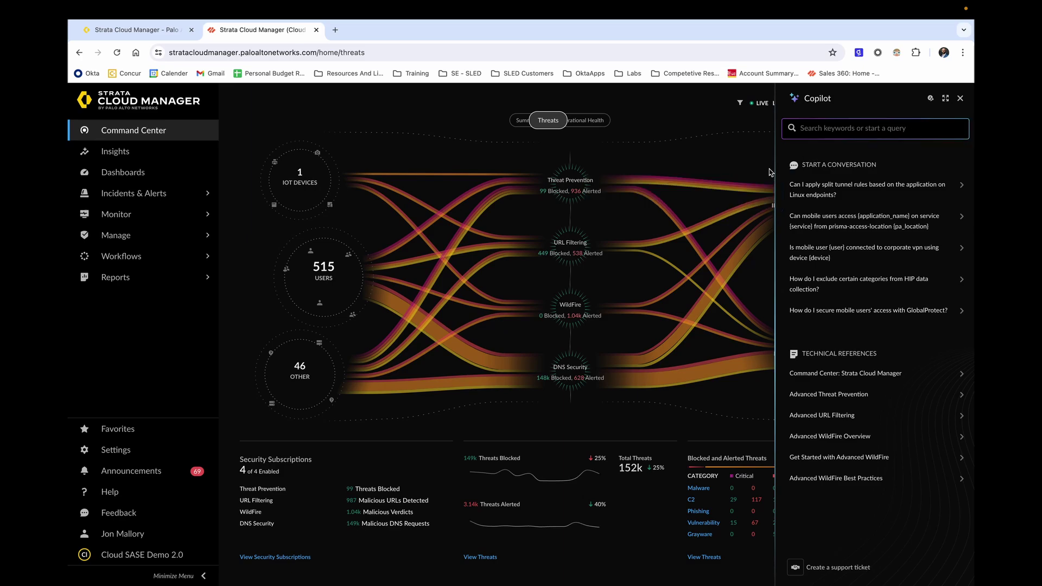
click(869, 129)
text(How many C2)
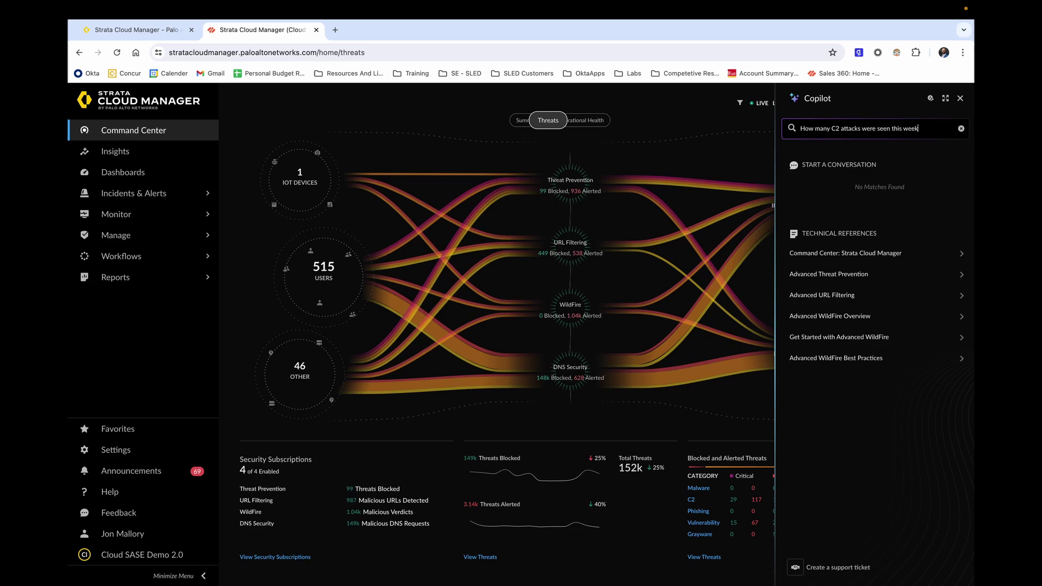
text(attacks were seen this week)
key(Return)
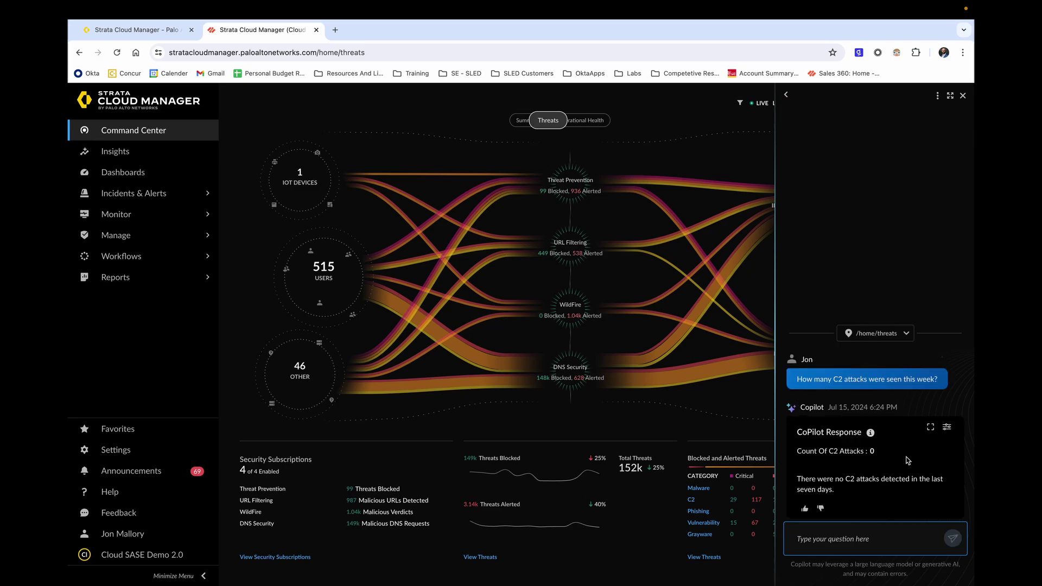
- Open Activity Insights, close the Copilot panel, and review the full-width Overview widgets
click(102, 154)
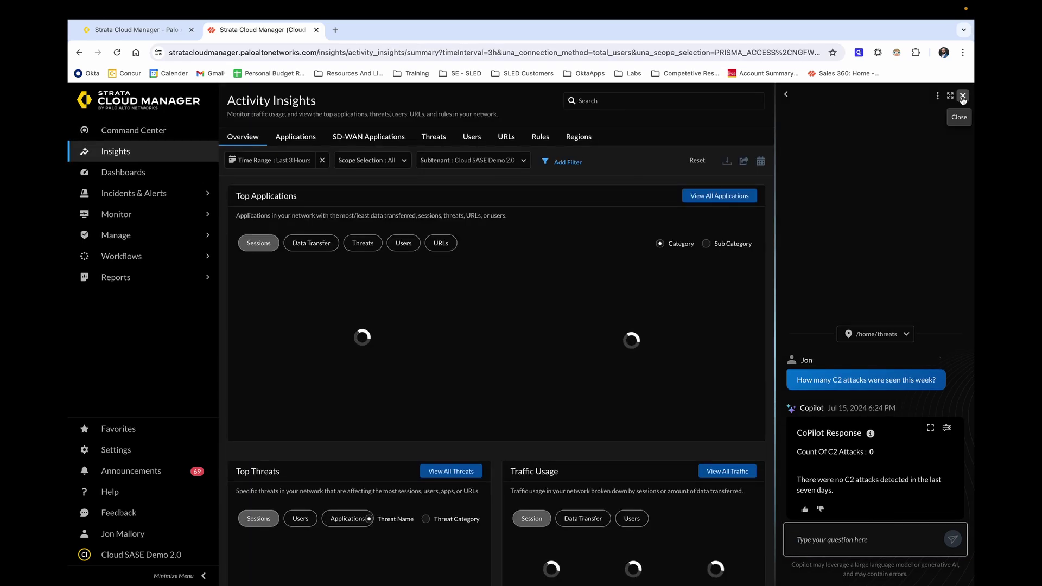
click(962, 97)
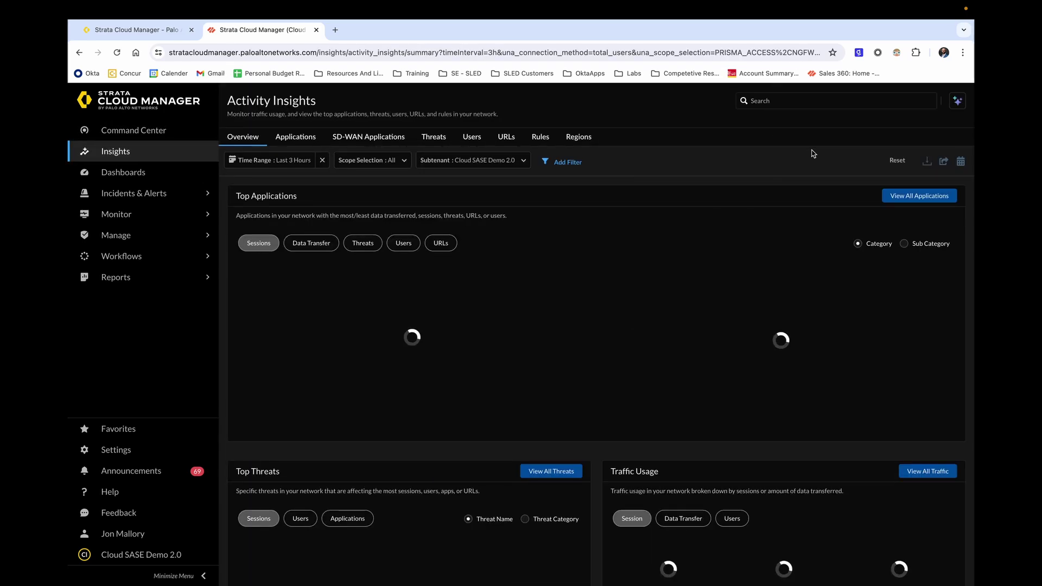
click(960, 101)
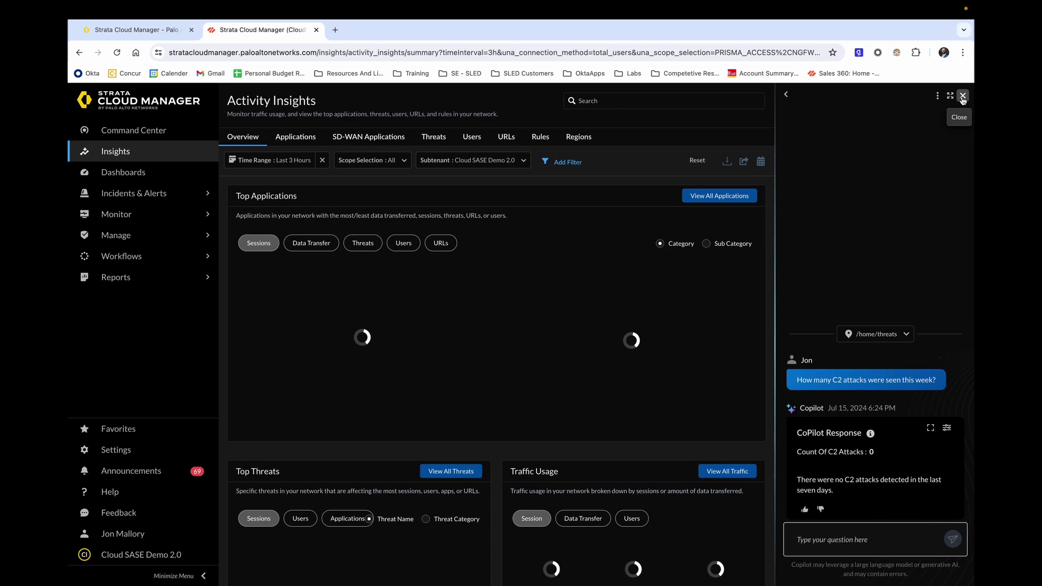
click(962, 96)
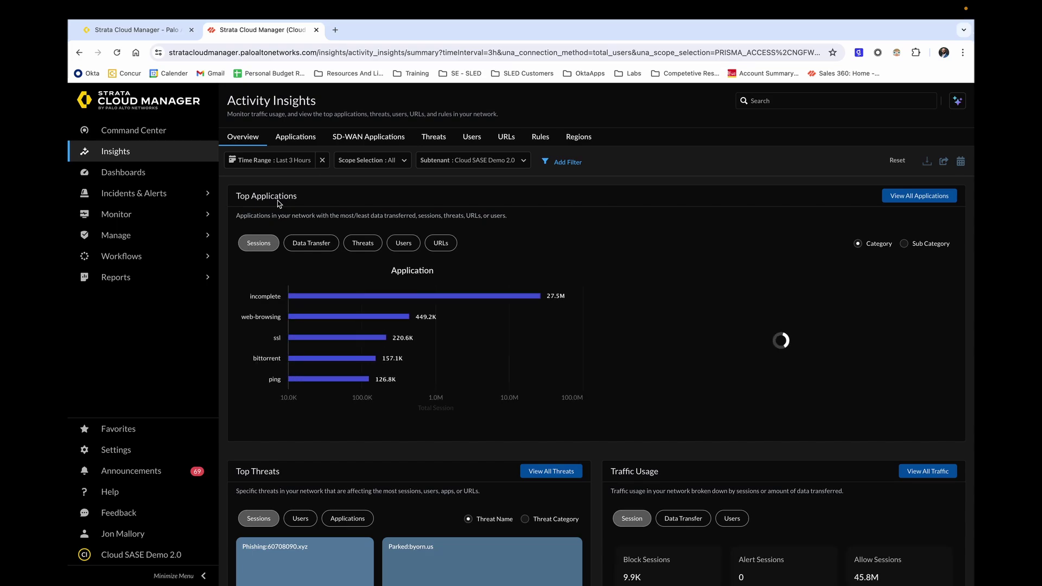
scroll(234, 367, down, 3)
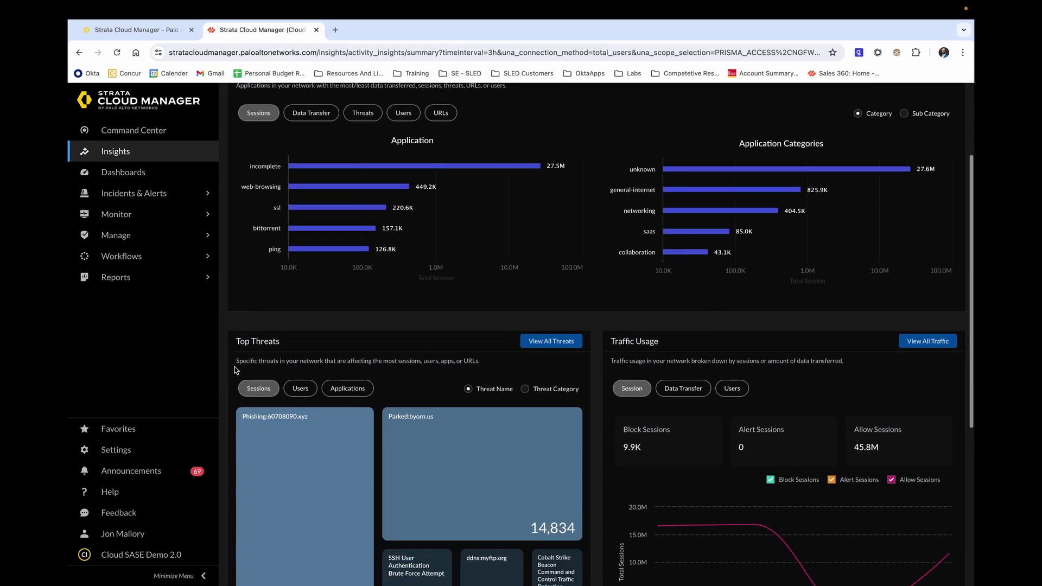
scroll(235, 368, down, 3)
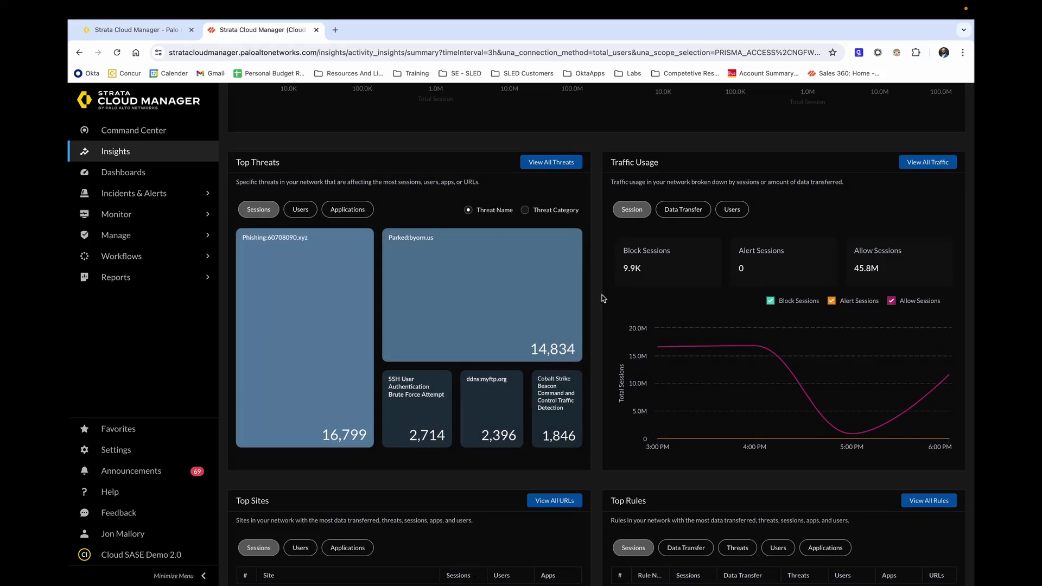
scroll(540, 298, down, 2)
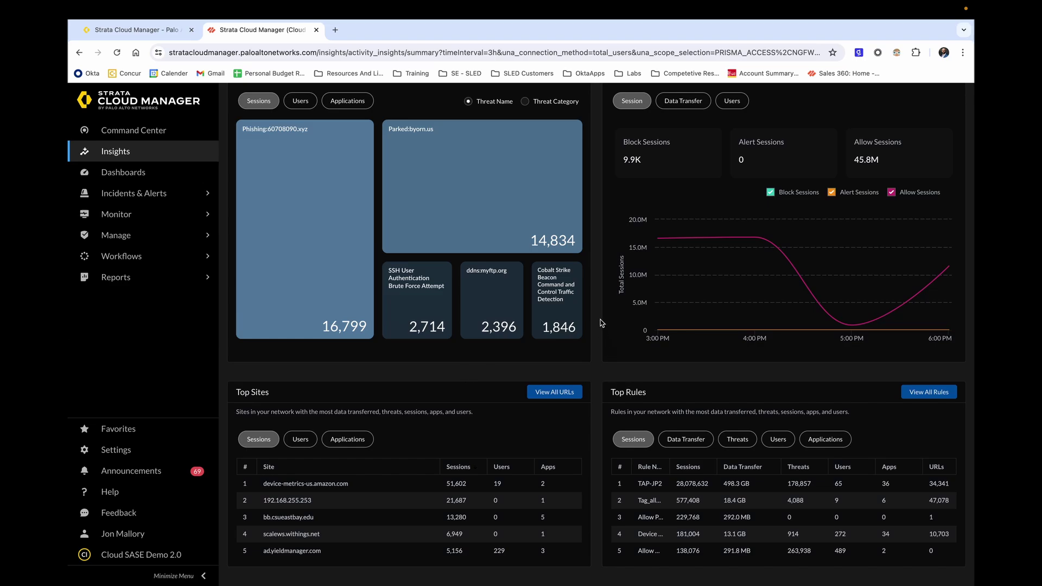
scroll(602, 323, up, 8)
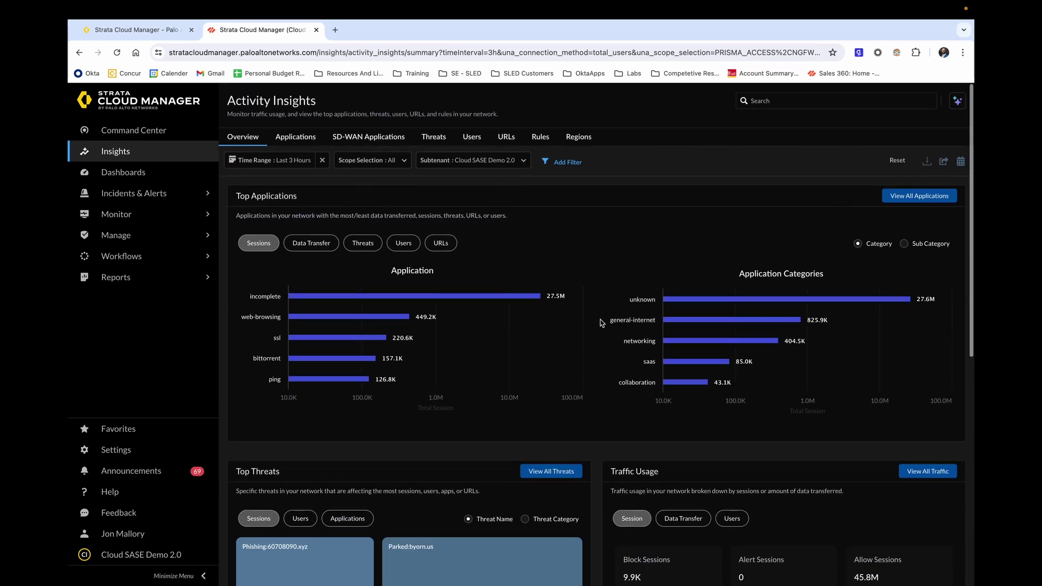
- Set the Activity Insights time range to Past 7 Days and go to the Users page
click(312, 163)
click(265, 228)
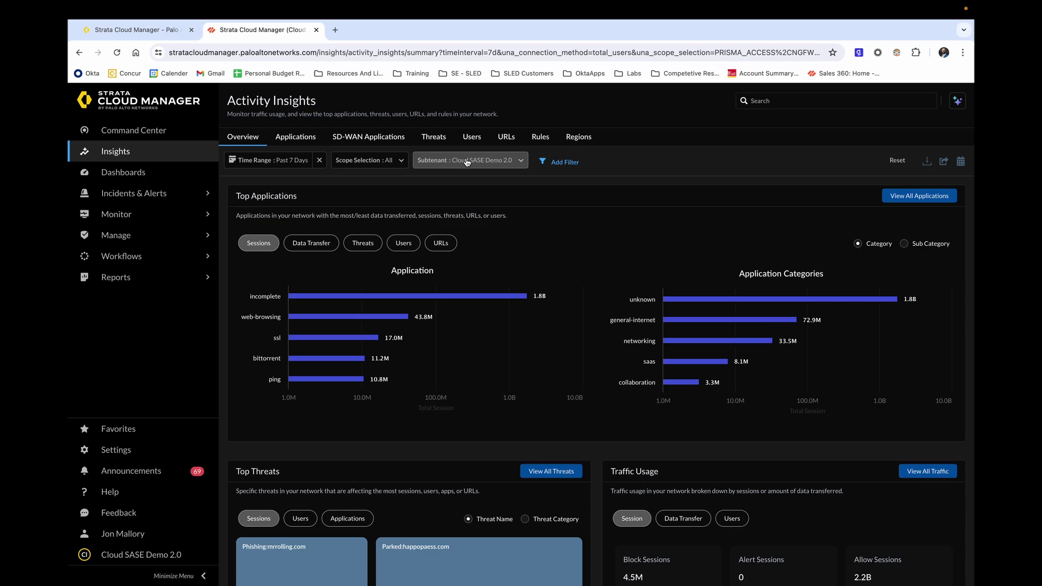
click(466, 139)
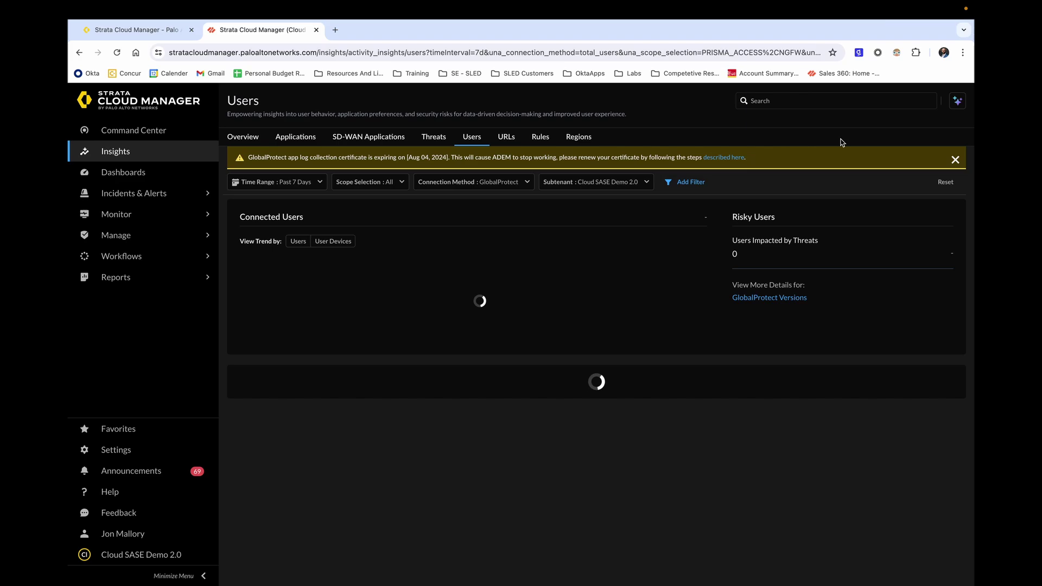
- Dismiss the certificate expiry banner on the Users page and look through the users table
click(955, 160)
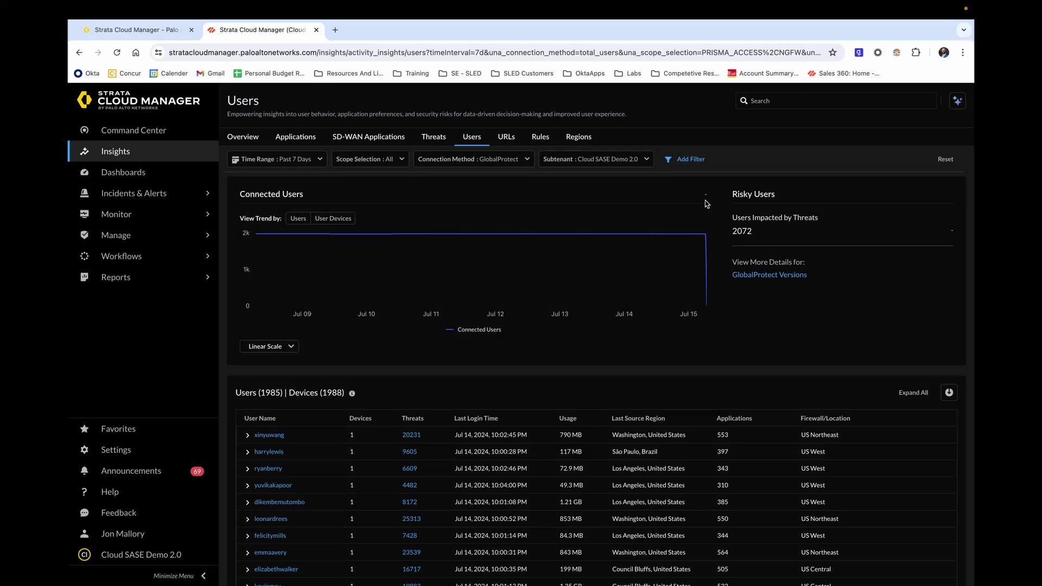
scroll(487, 386, down, 2)
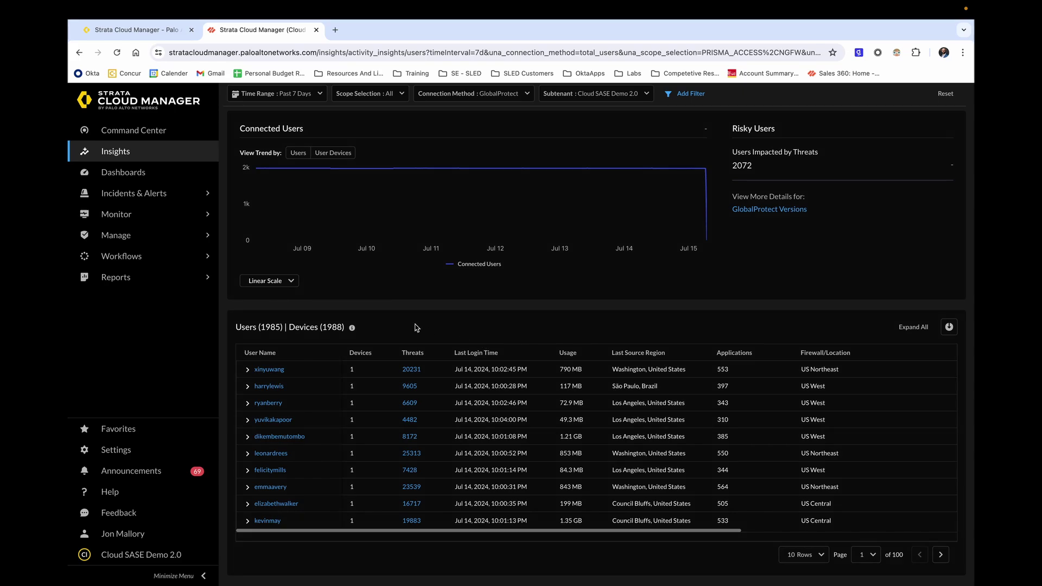
scroll(482, 313, up, 2)
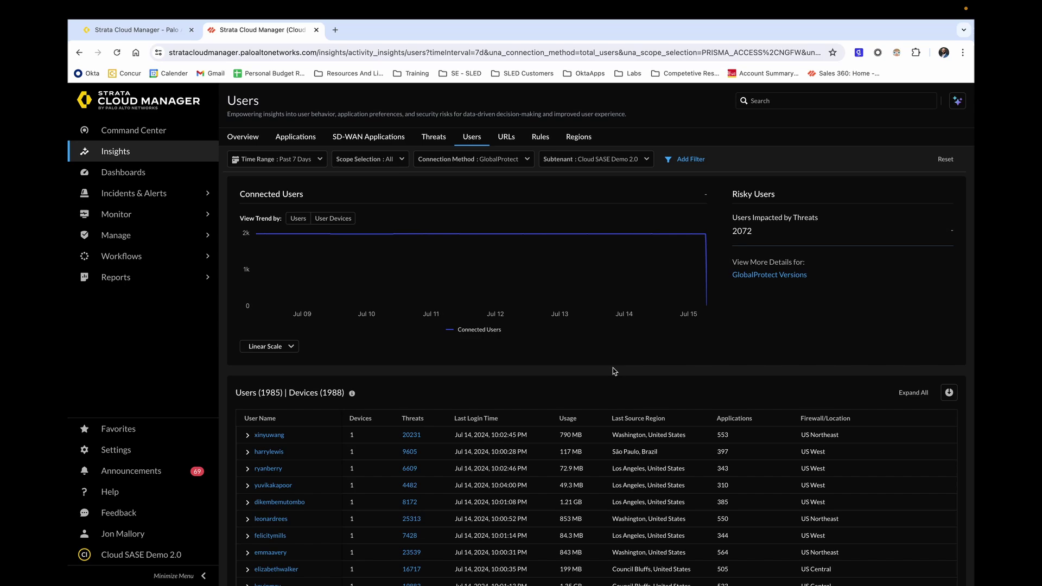
scroll(641, 374, down, 2)
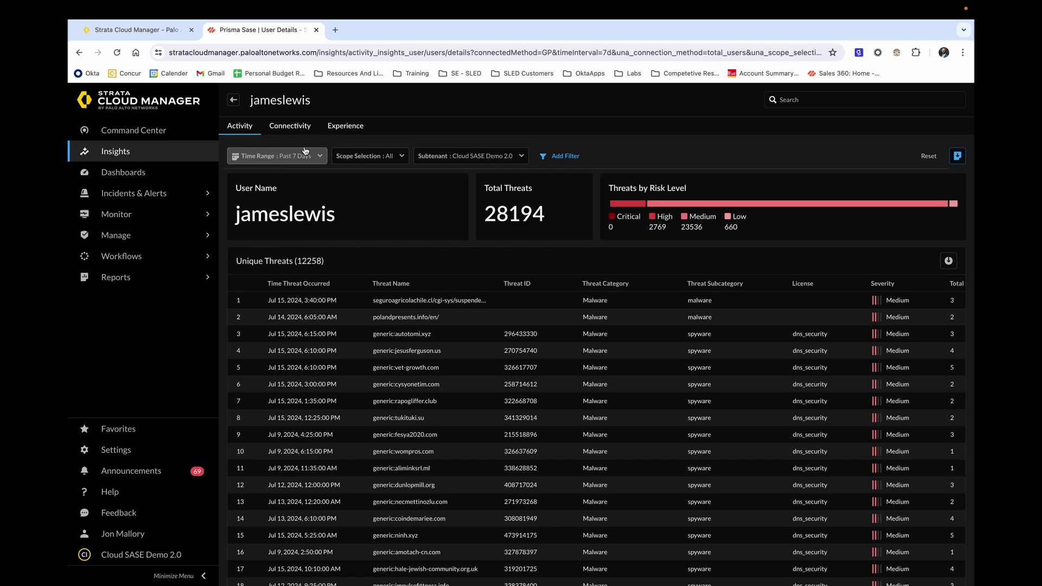
- Highlight the user's name and the 28194 total threat count, then clear the highlight
drag(242, 211, 340, 220)
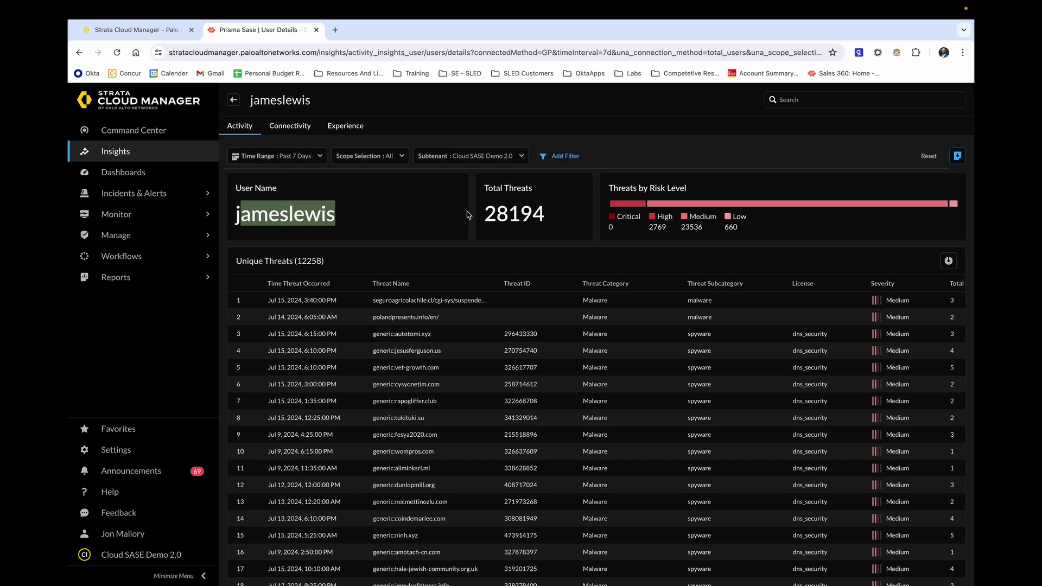
drag(546, 215, 483, 217)
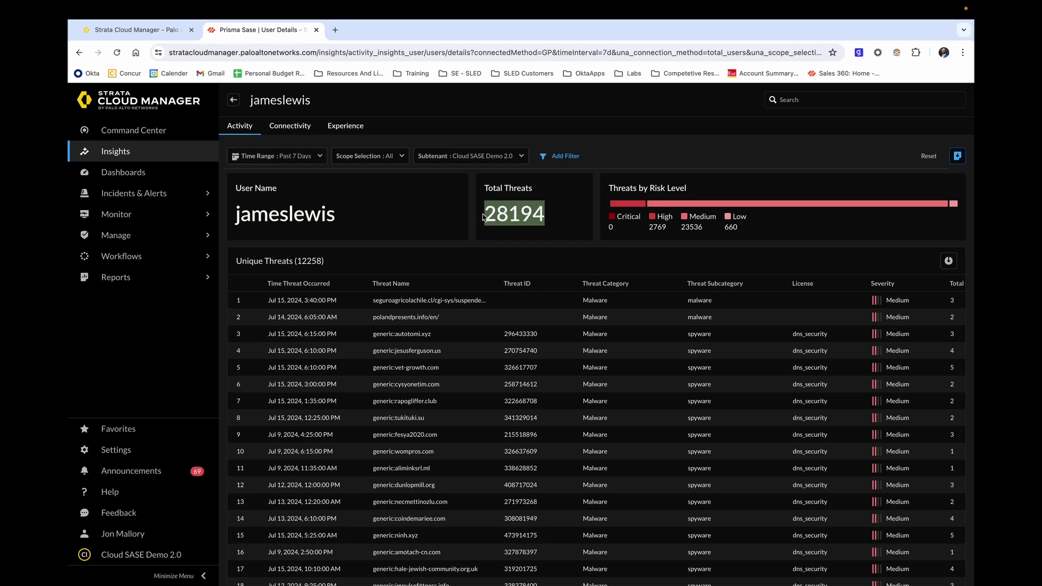
click(569, 217)
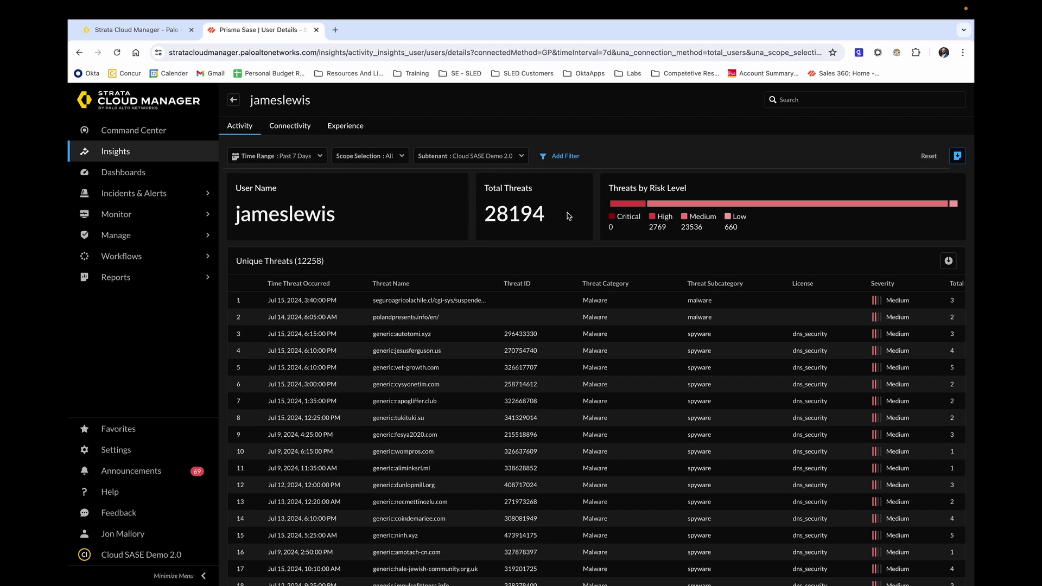
- Review the user's threats and web browsing summary, and open then close the Add Filter list
scroll(565, 259, down, 3)
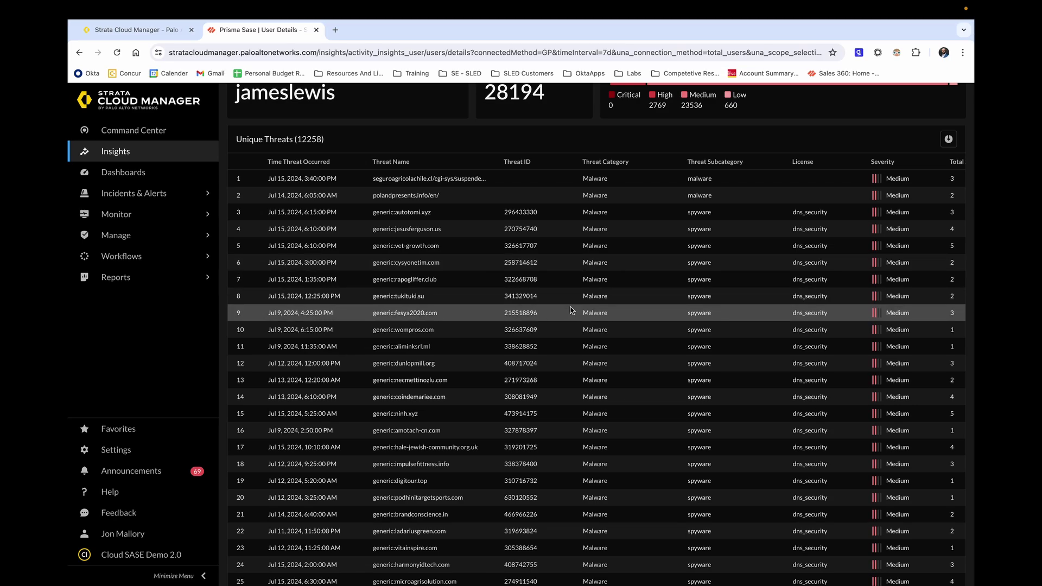
scroll(567, 283, down, 4)
scroll(571, 311, down, 1)
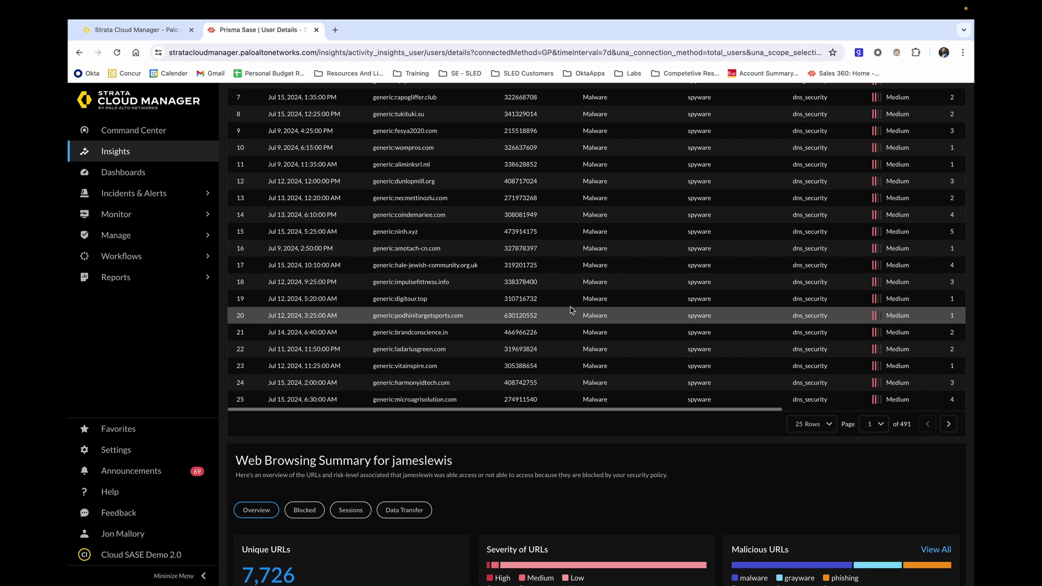
scroll(571, 311, down, 5)
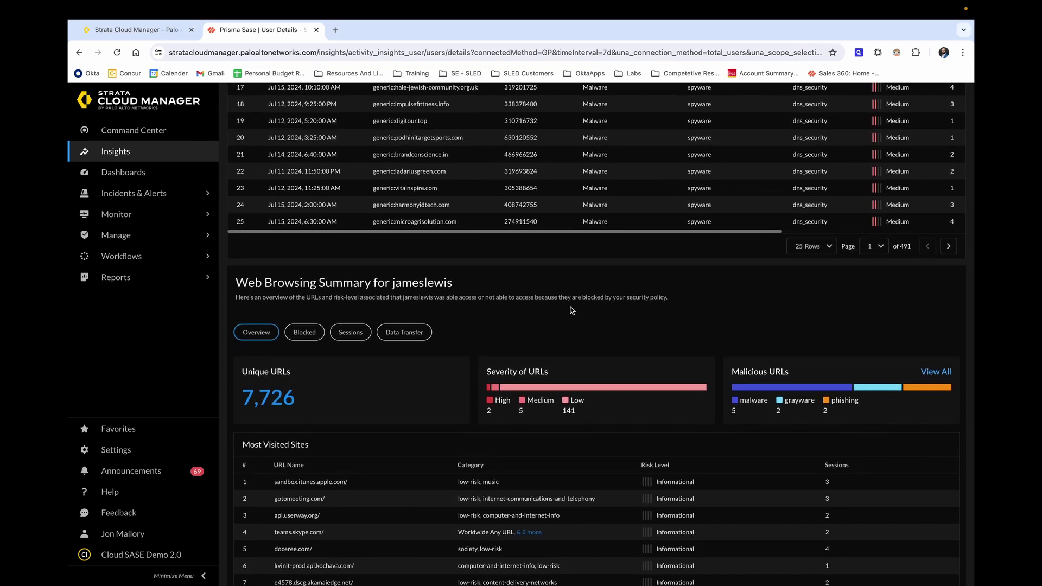
scroll(570, 311, up, 14)
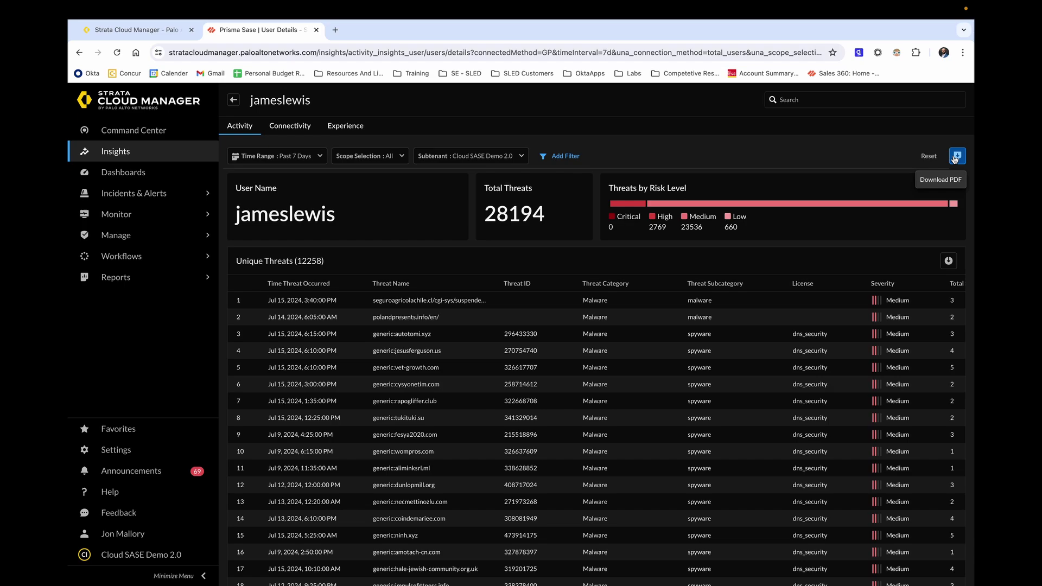
click(564, 157)
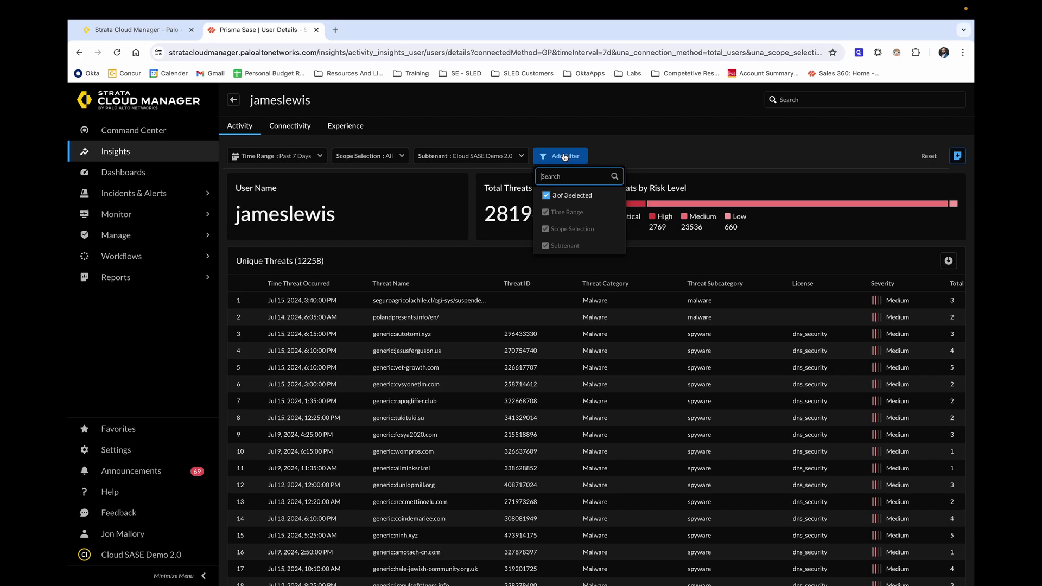
click(612, 157)
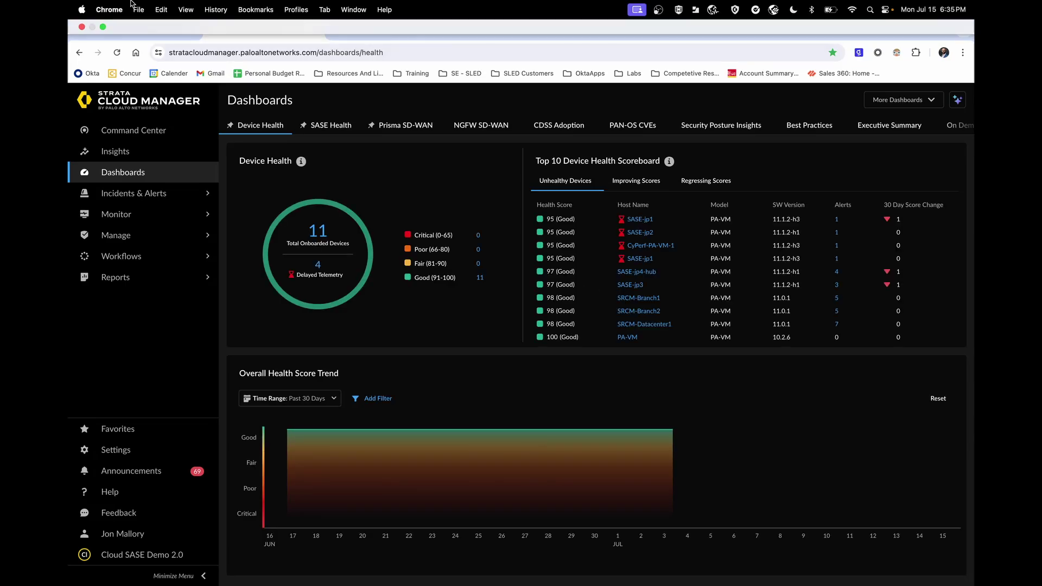
- Open Dashboards and, in the full dashboard list, hide then re-enable PAN-OS CVEs and On Demand BPA
click(137, 173)
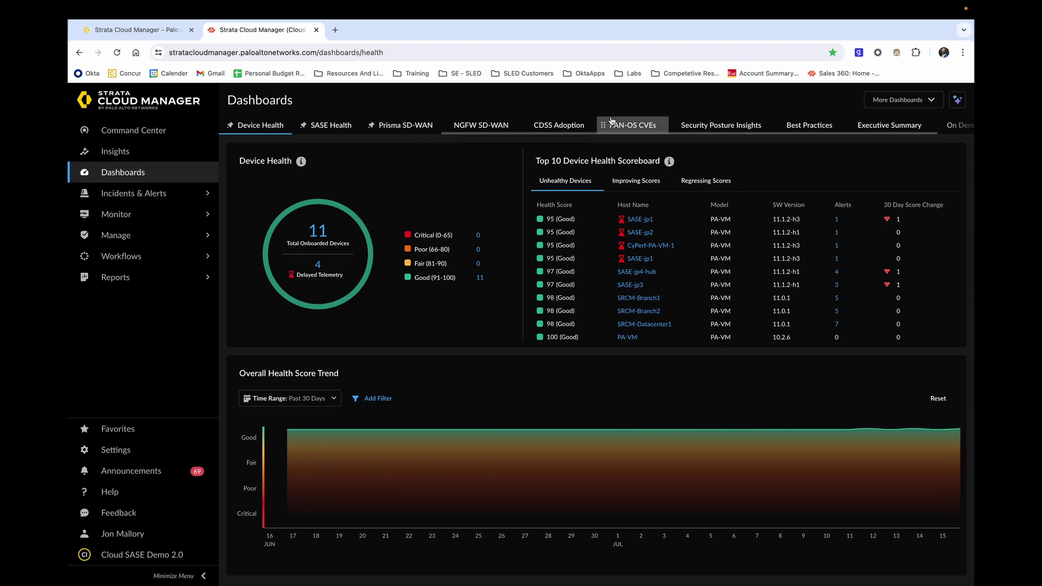
click(931, 101)
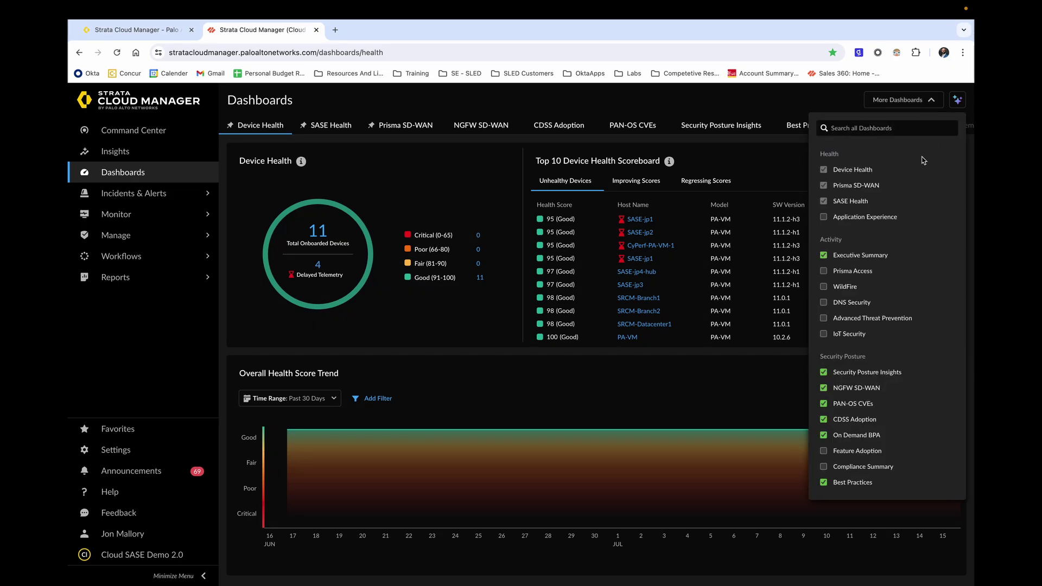
scroll(907, 244, down, 1)
scroll(906, 244, up, 1)
click(824, 404)
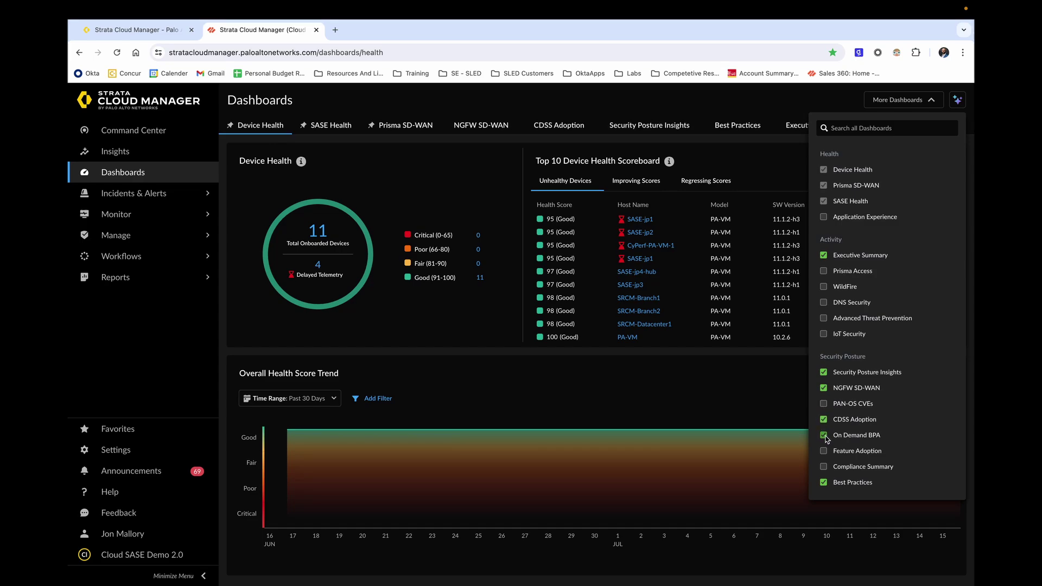
click(824, 436)
click(824, 436)
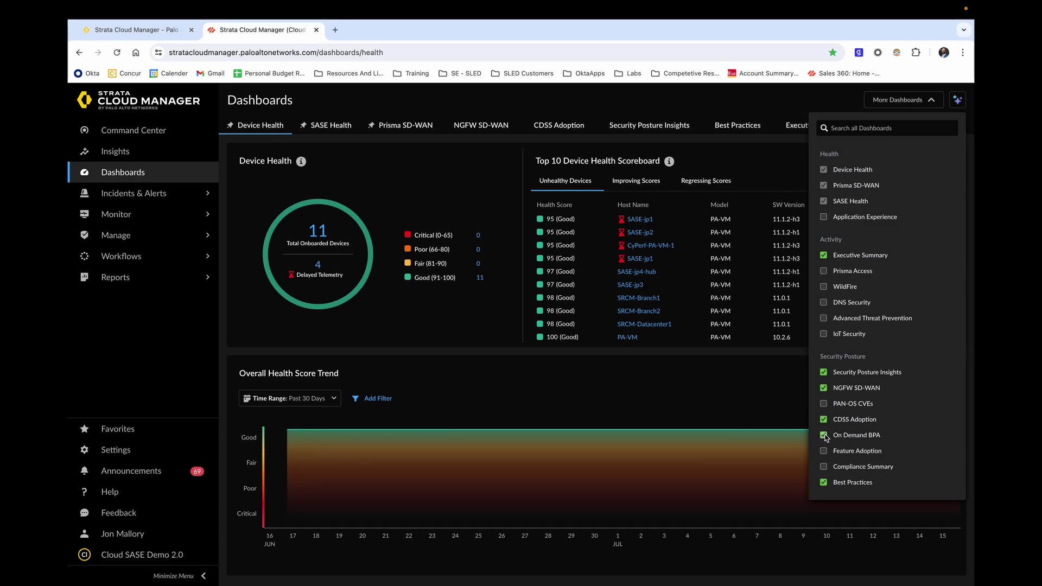
click(823, 404)
- Move the Security Posture Insights tab next to Prisma SD-WAN, then open CDSS Adoption
click(717, 129)
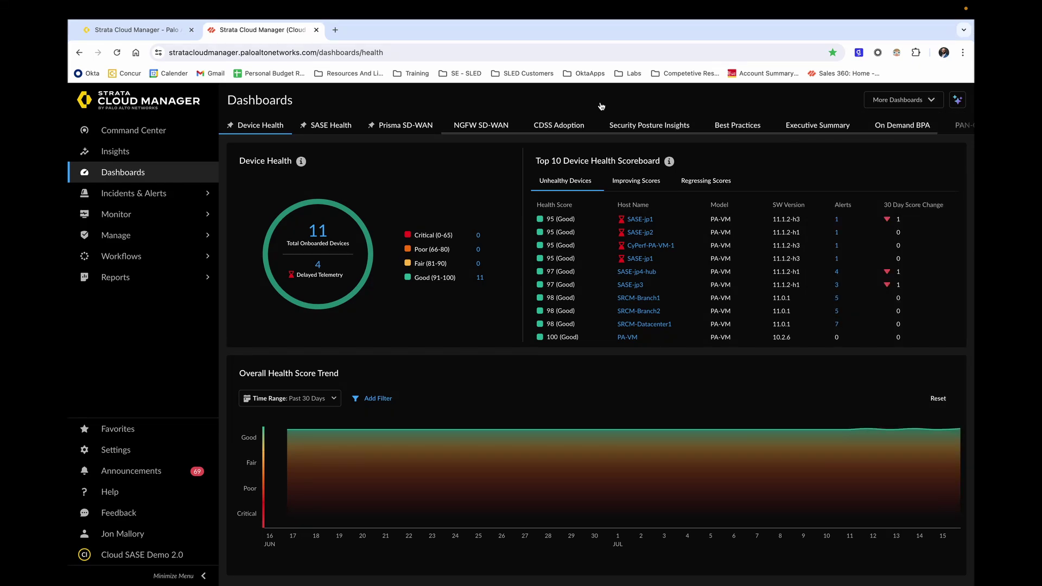
drag(601, 126, 453, 126)
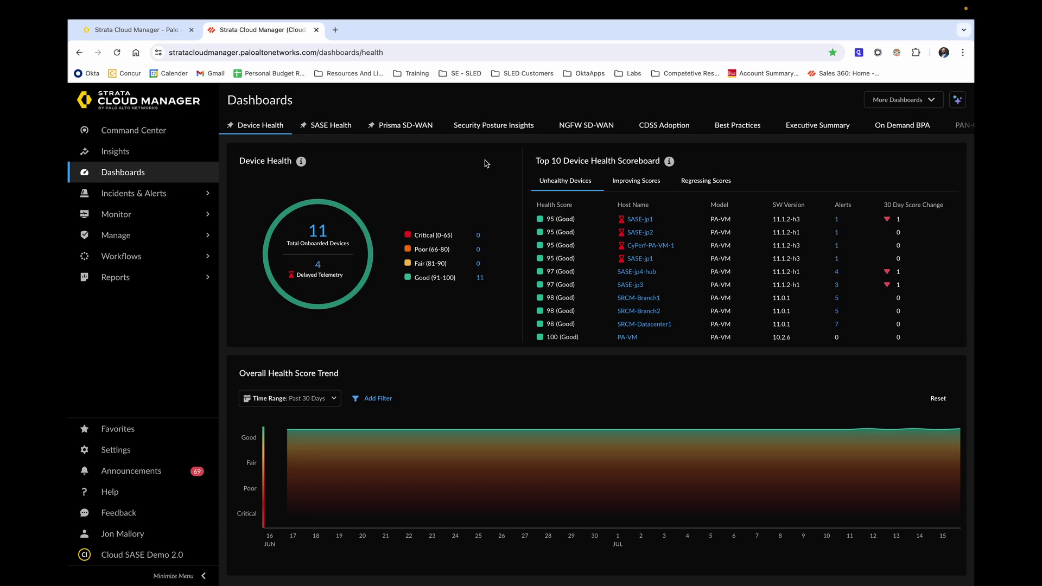
click(672, 125)
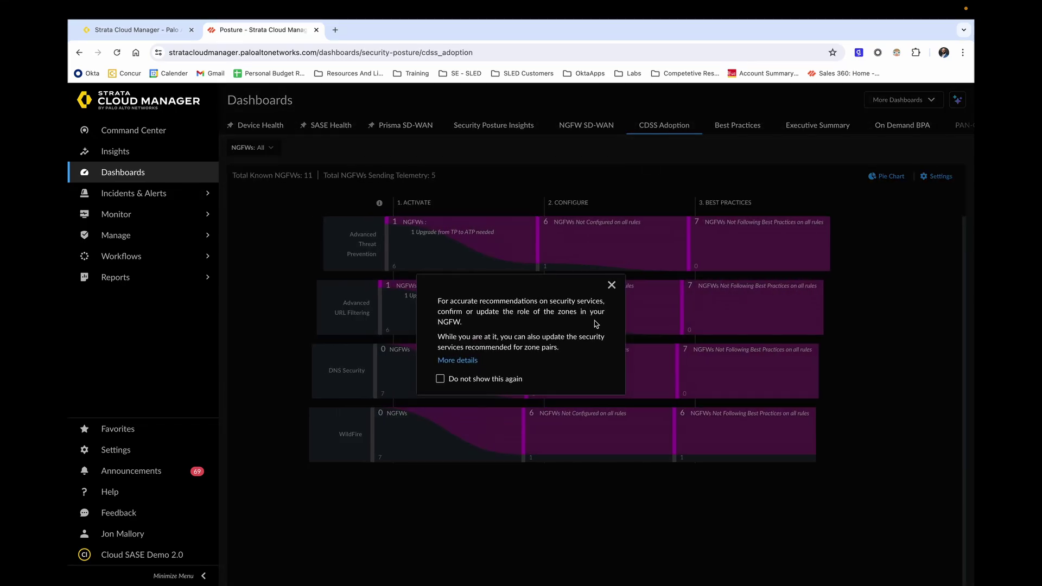
- Close the zone-role recommendation tip and bring up the Security Posture Insights dashboard
click(612, 285)
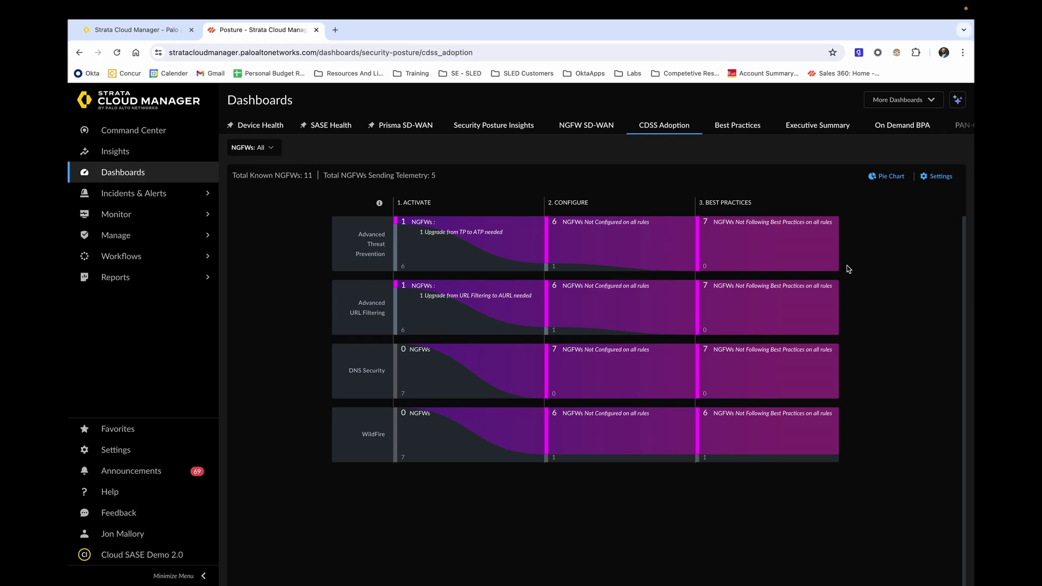
click(501, 130)
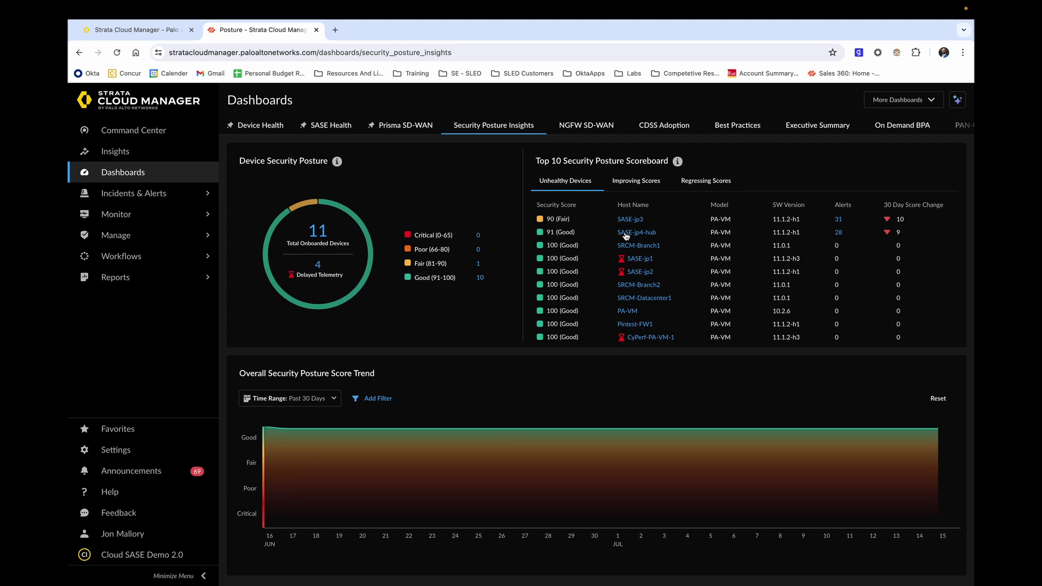
- Open SASE-jp3's 31 alerts and read the critical 'No Security policy rules block outbound traffic' alert
click(839, 220)
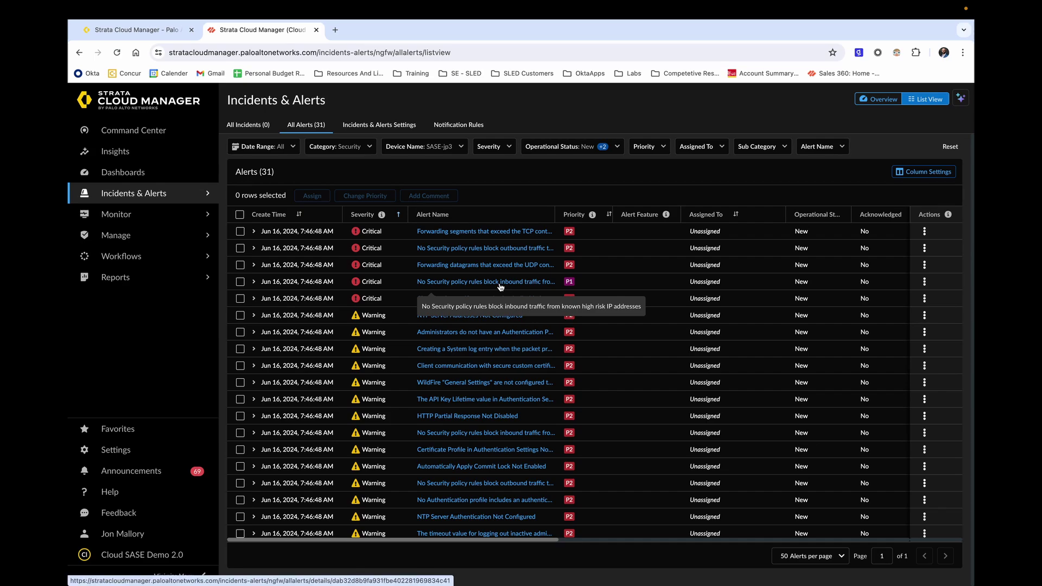
click(519, 248)
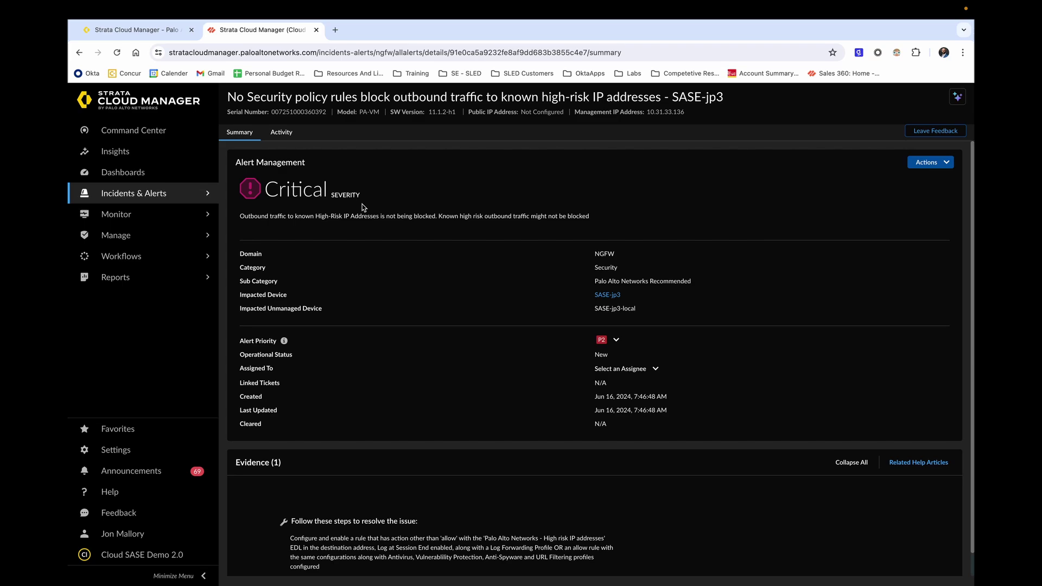
scroll(415, 417, down, 1)
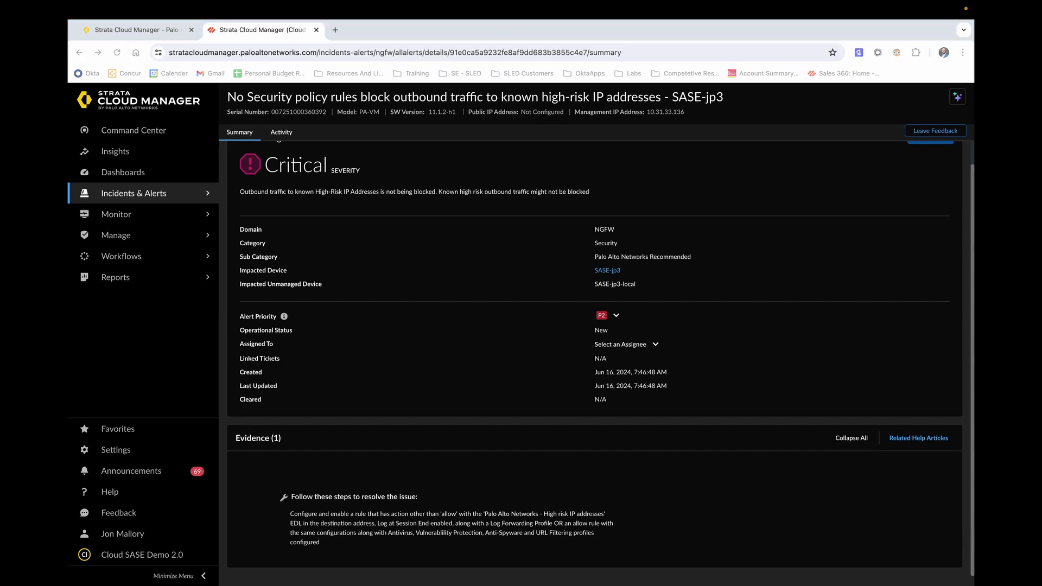
- Go to Insights > Incidents & Alerts > Log Viewer to list the past 60 minutes of Firewall/Traffic logs
click(115, 153)
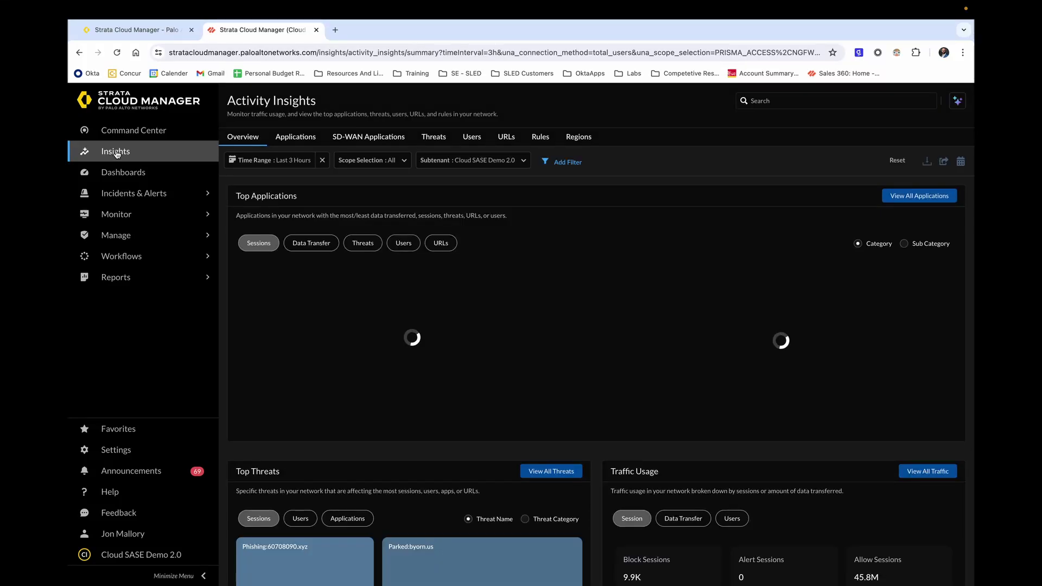
click(148, 194)
click(145, 177)
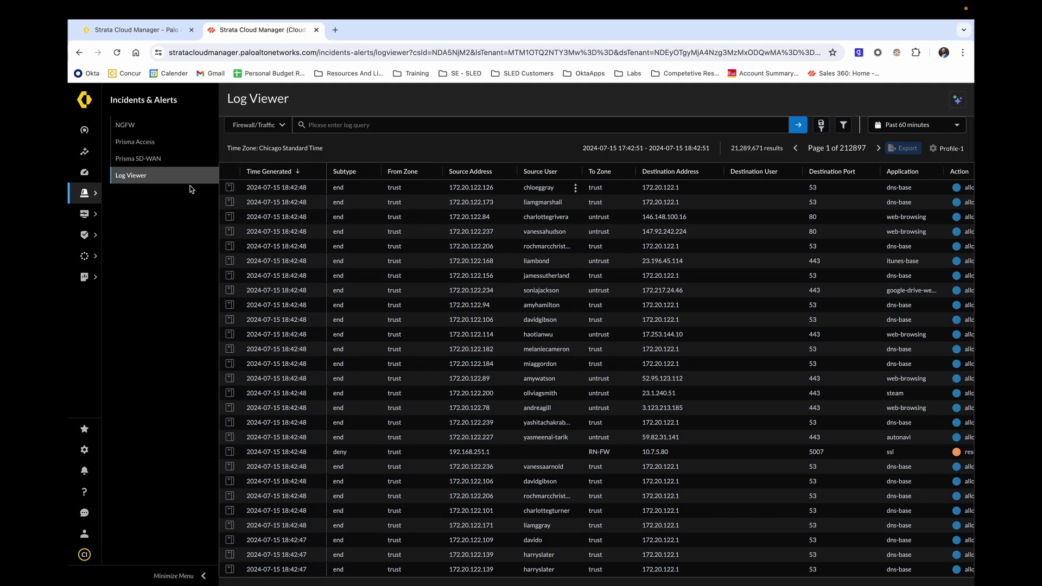
mouse_move(85, 217)
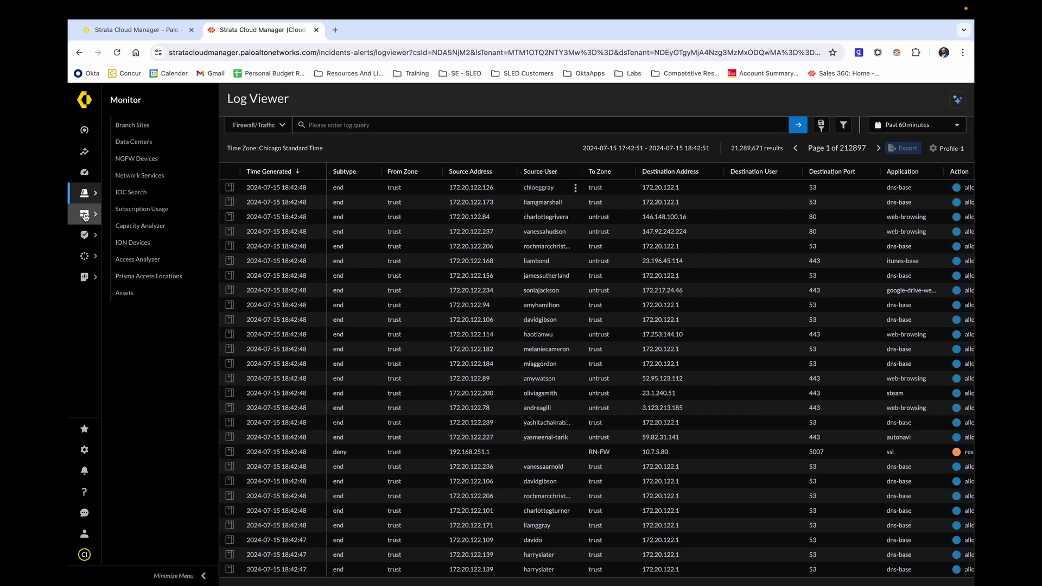
- Open Monitor > Branch Sites to view the 6 Prisma Access sites and their bandwidth chart
click(145, 125)
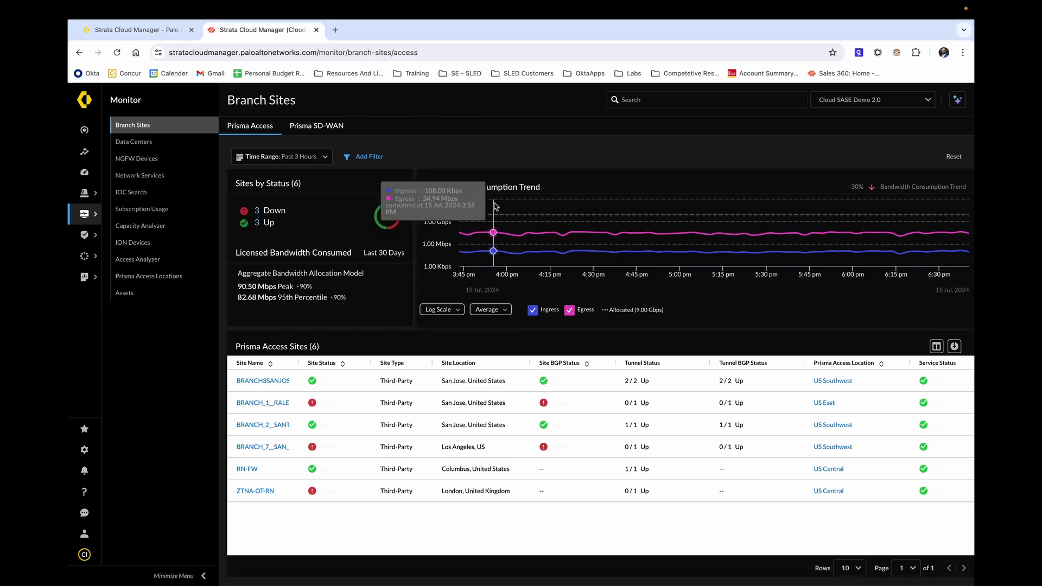
mouse_move(514, 240)
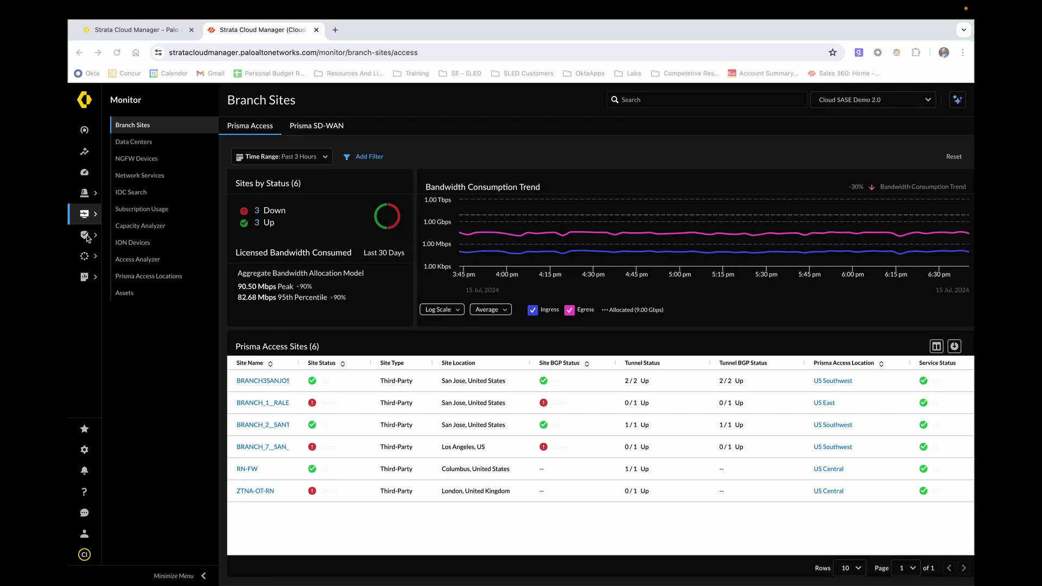
mouse_move(92, 239)
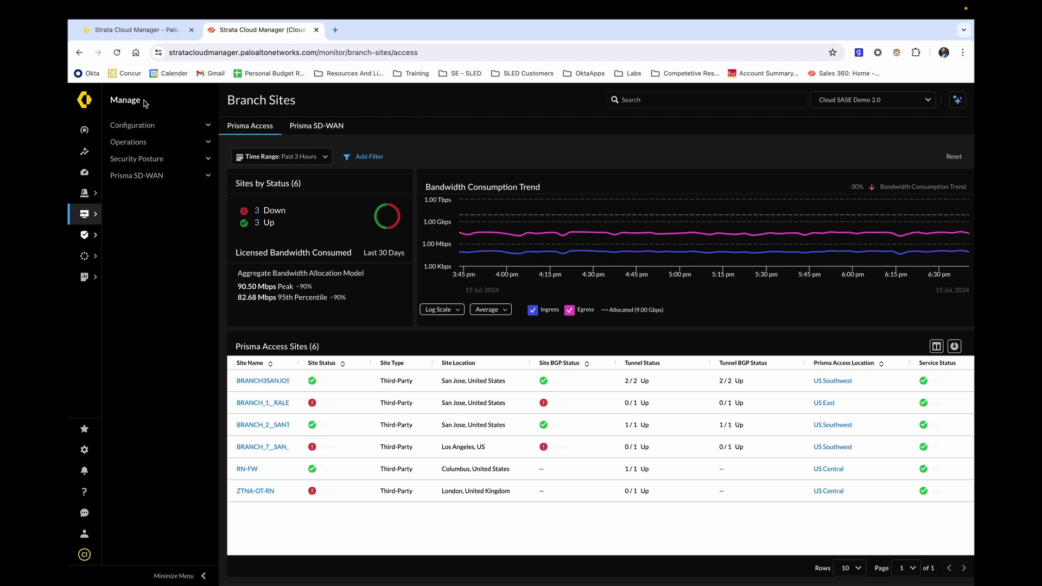
- Expand Configuration and open the NGFW and Prisma Access overview at Global scope
click(205, 129)
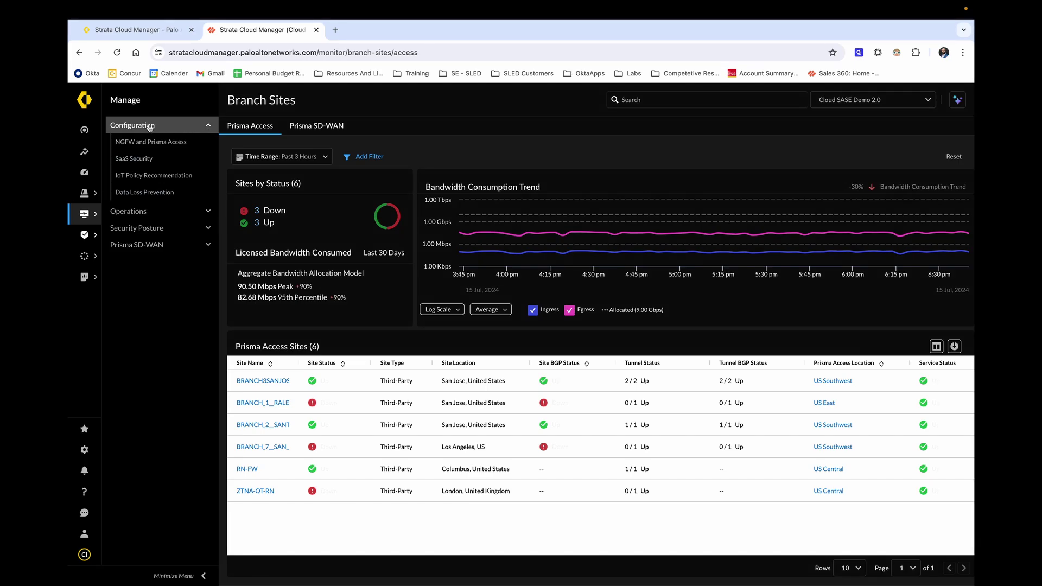
click(151, 143)
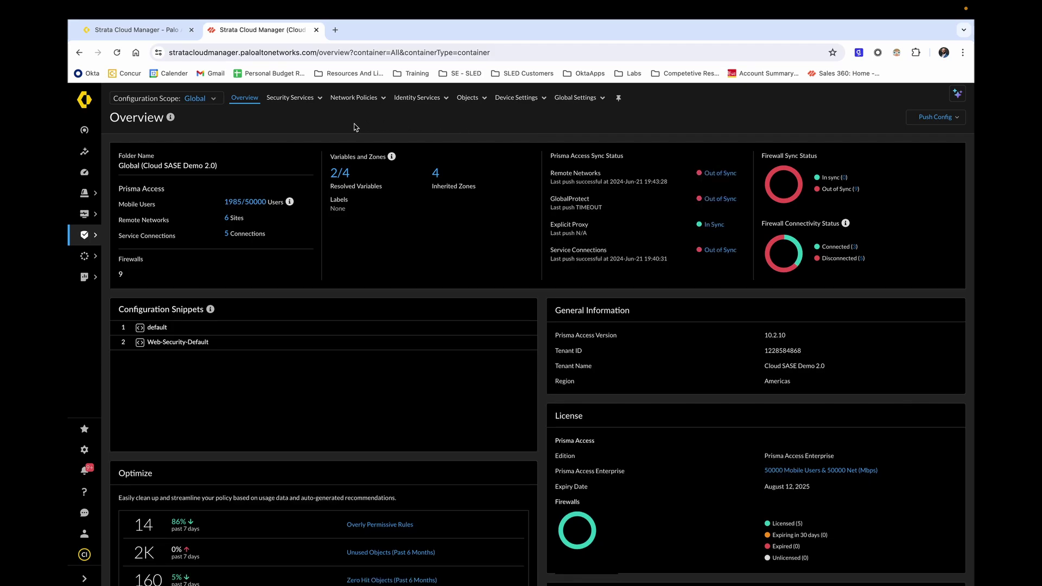
- Browse the configuration menus and choose Security Services > Security Policy to list the 4 global rules
click(316, 106)
mouse_move(437, 101)
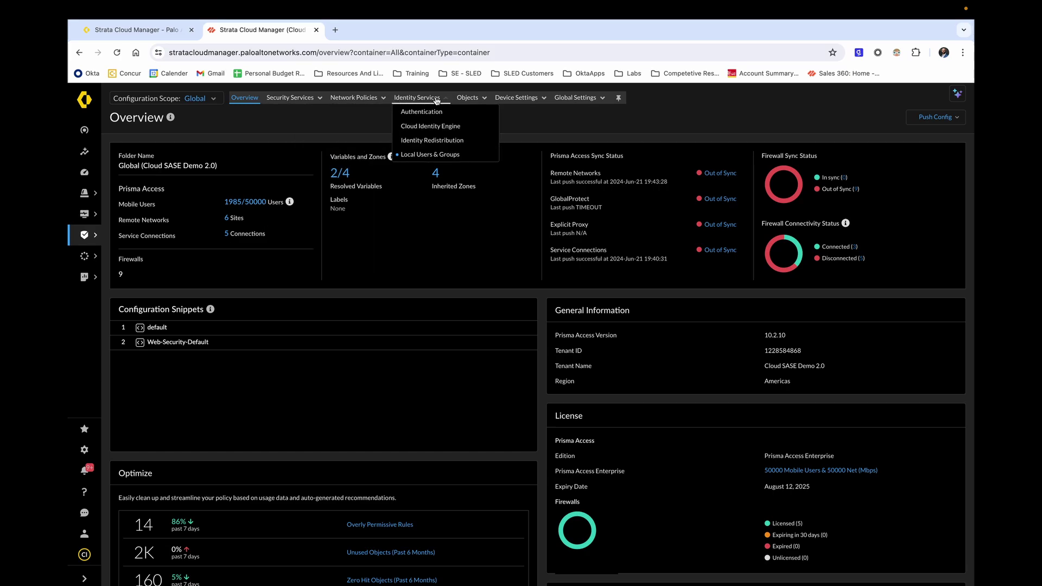
mouse_move(477, 98)
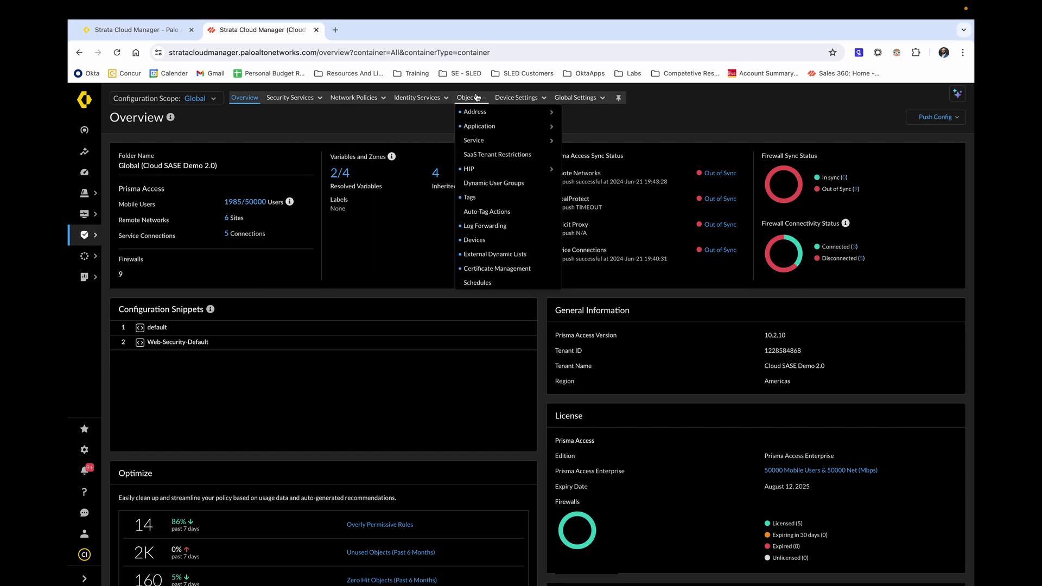
mouse_move(524, 98)
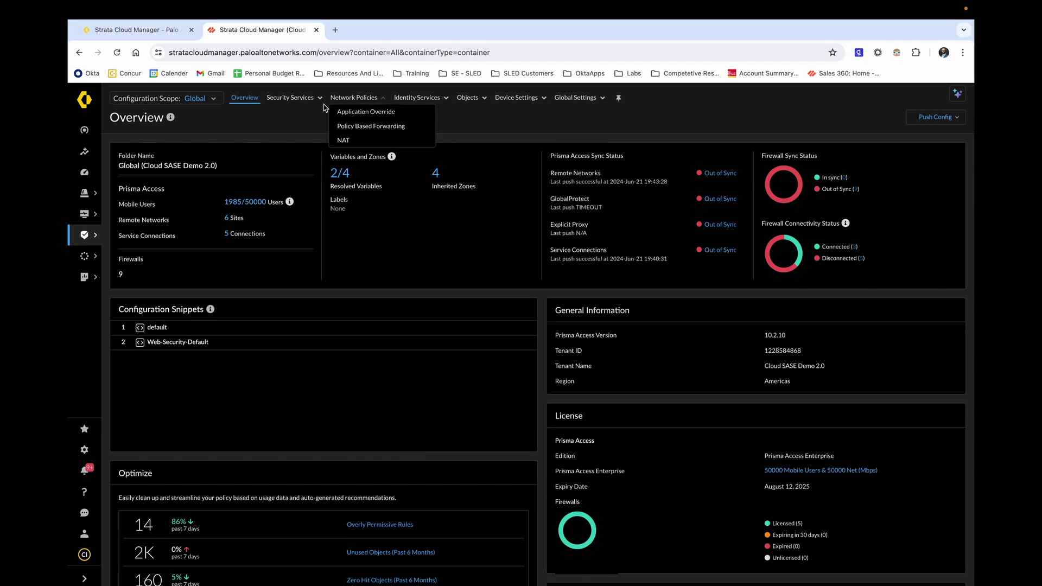
mouse_move(310, 104)
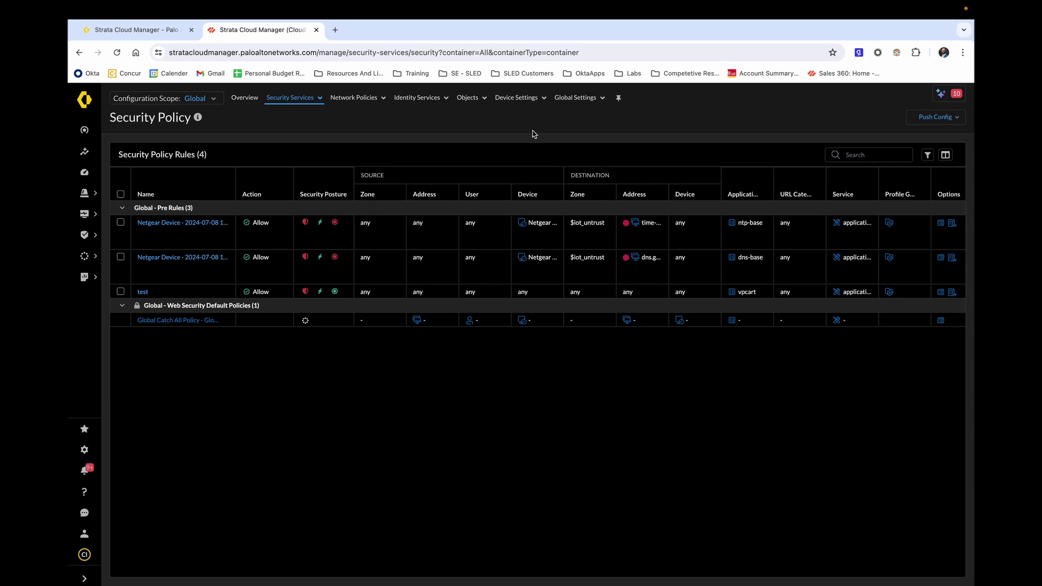
- View the Push Config options, then close the dropdown without choosing one
click(954, 119)
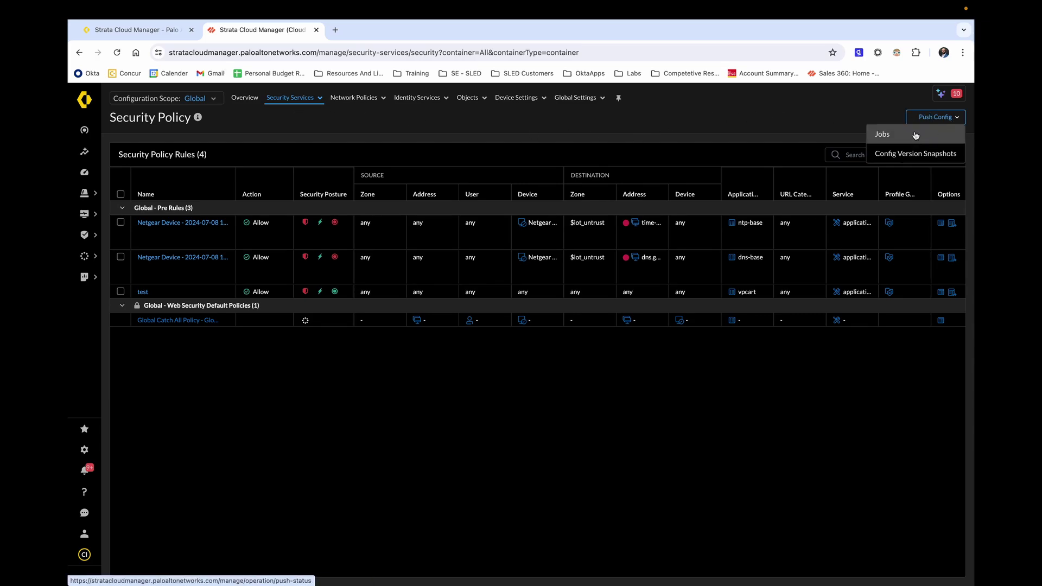
click(676, 129)
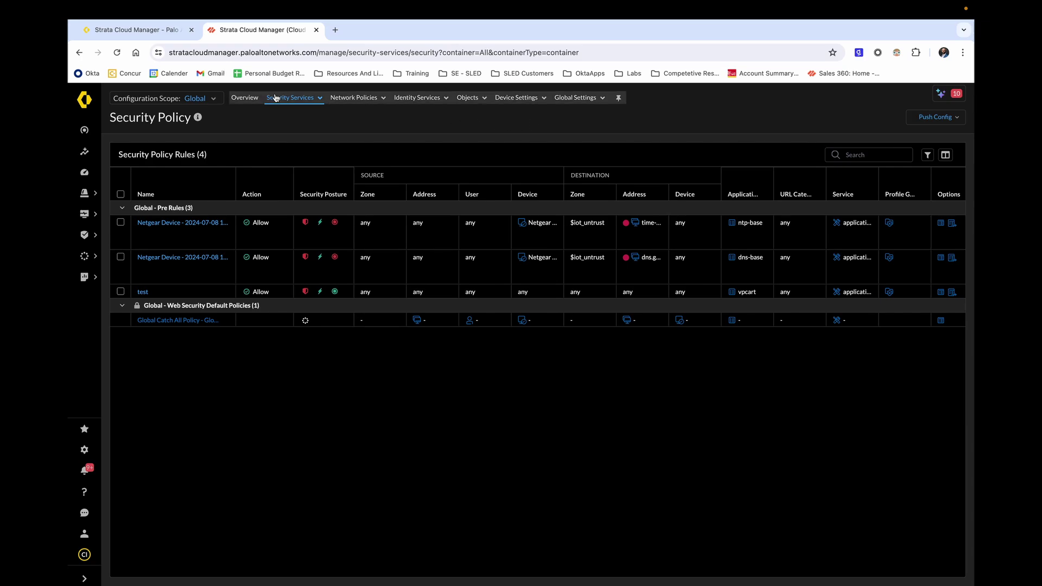
click(84, 131)
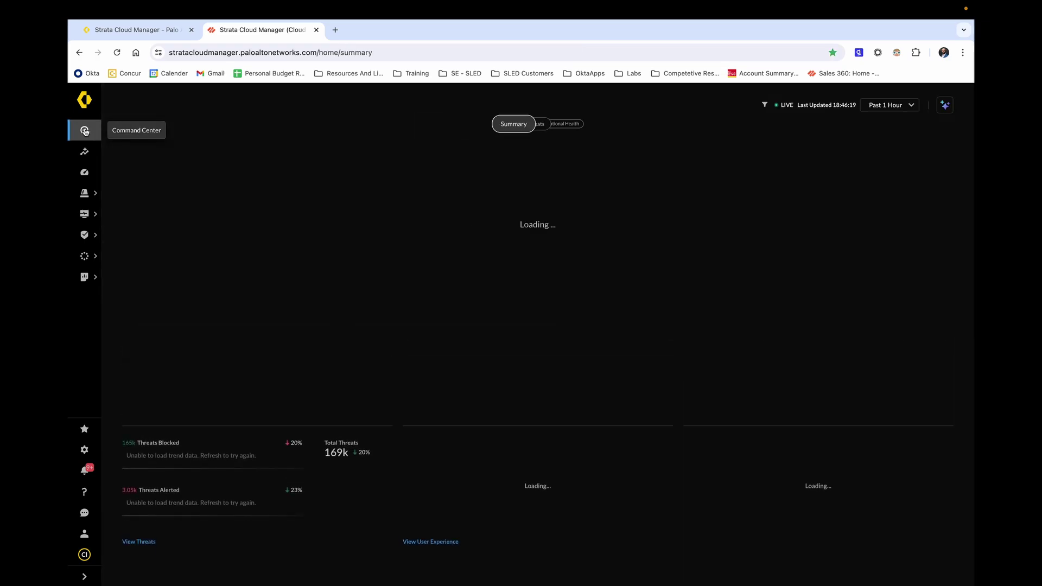